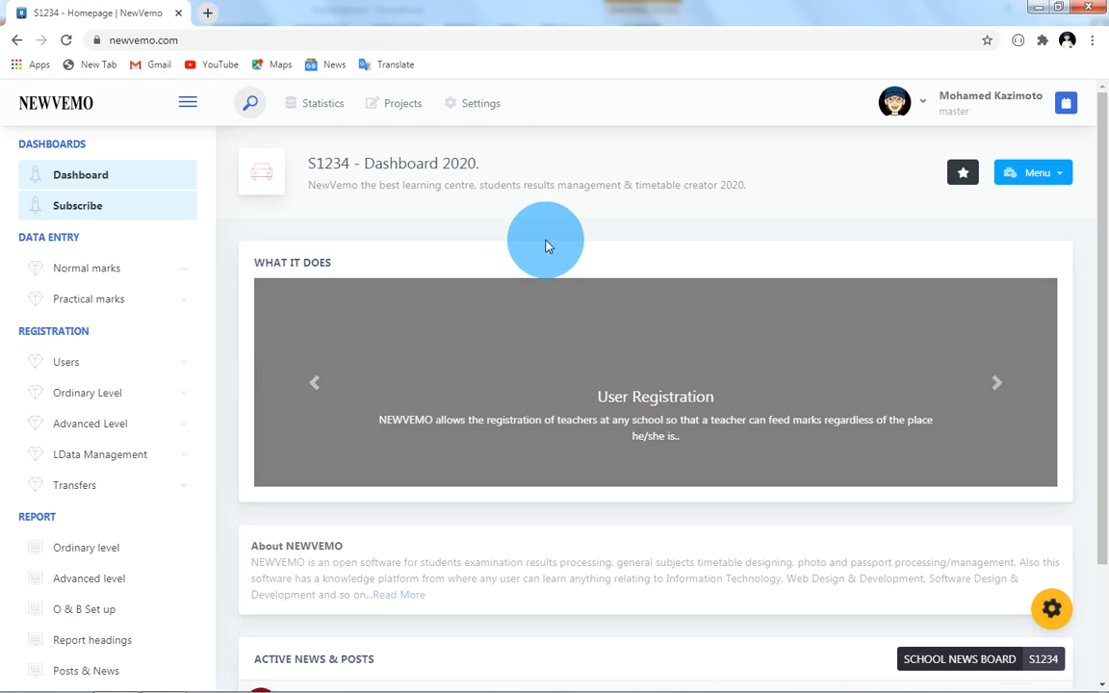
- Open the normal marks data entry page for Ordinary level
left_click(49, 235)
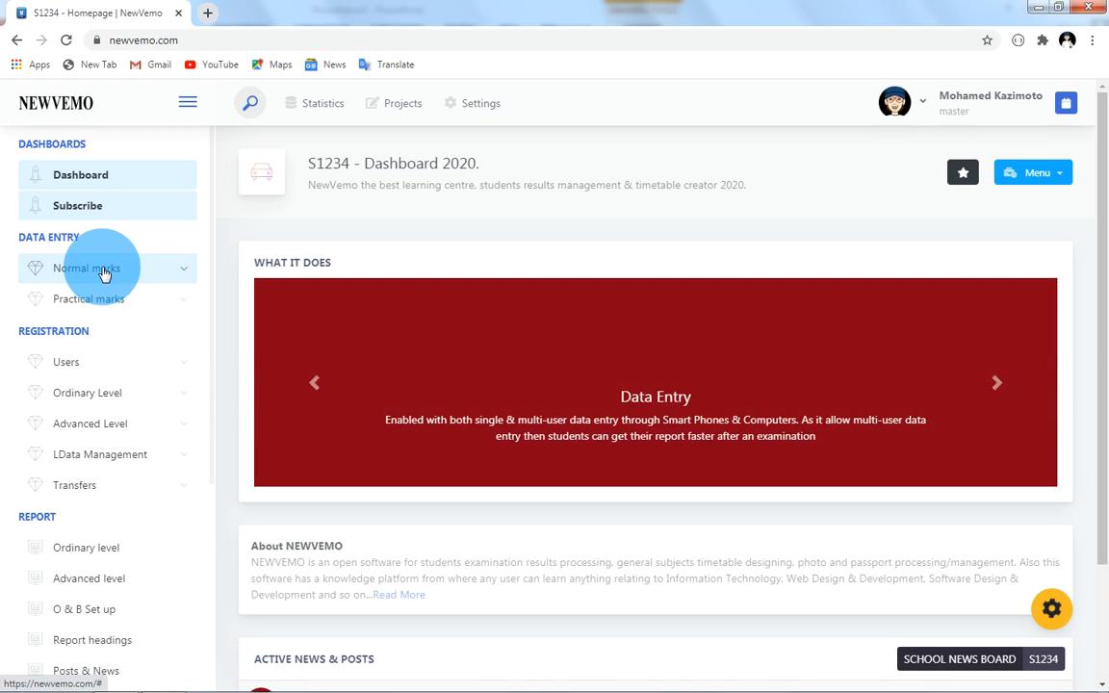
left_click(106, 271)
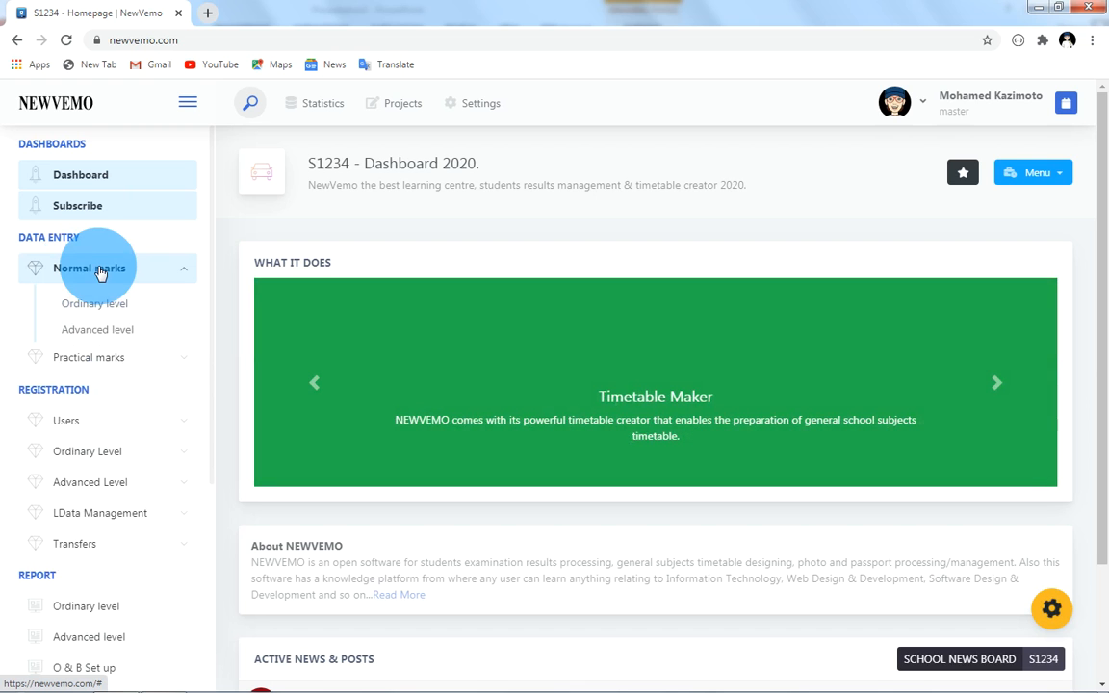
left_click(93, 305)
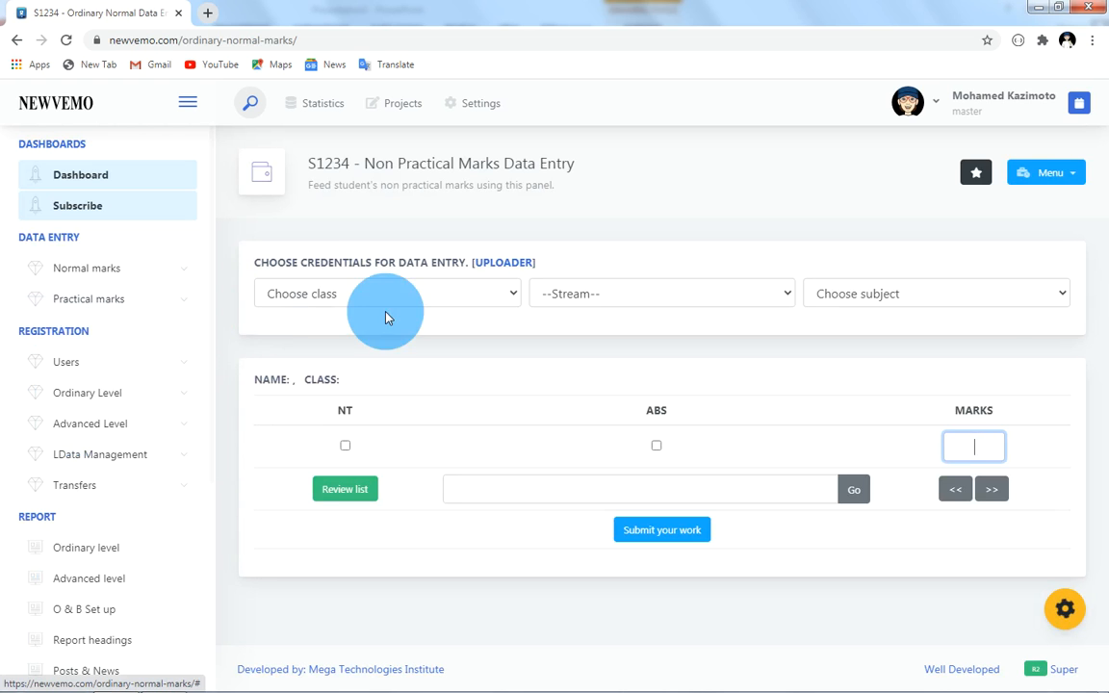
- Choose class Form One, stream A and subject CIVICS for the marks entry
left_click(322, 293)
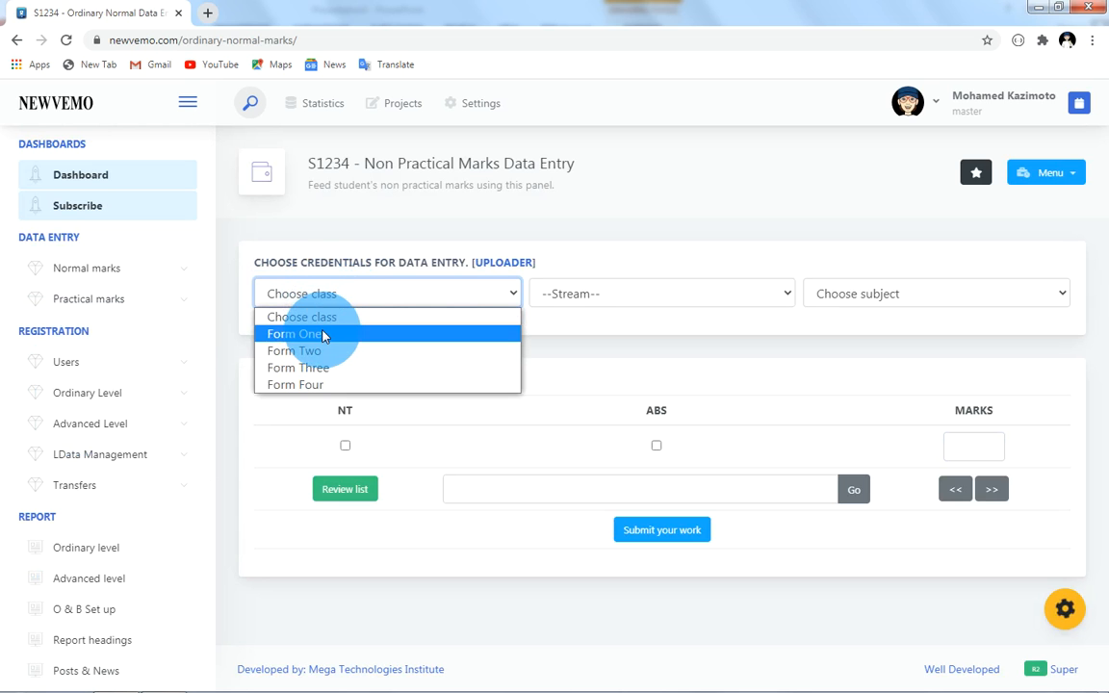
left_click(318, 333)
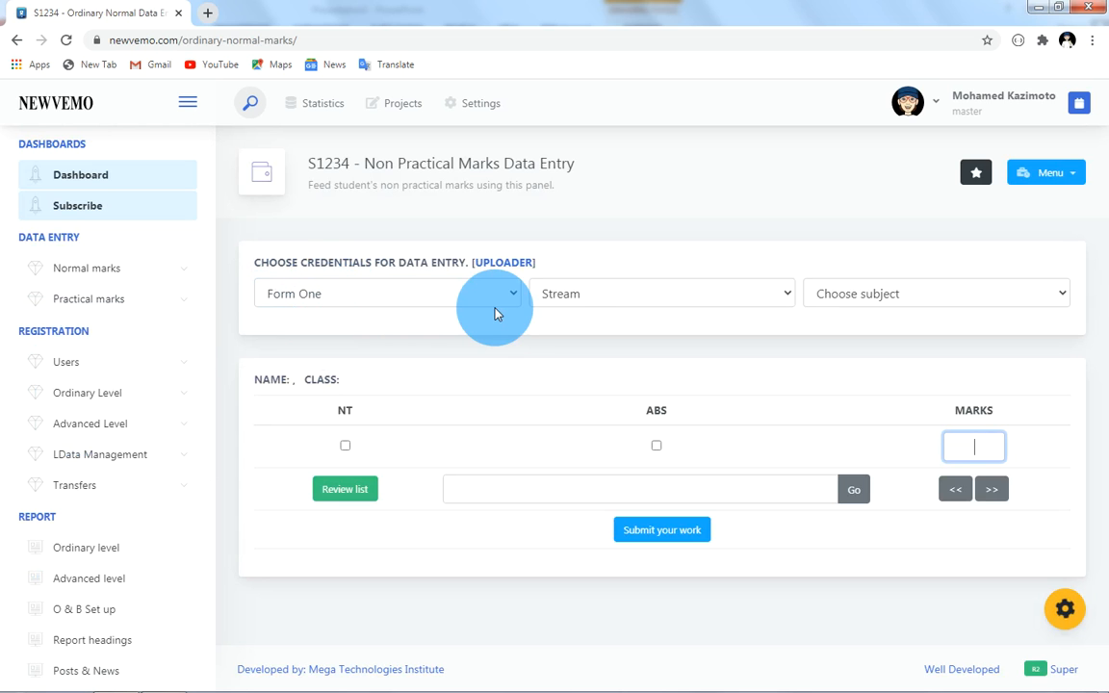
left_click(594, 294)
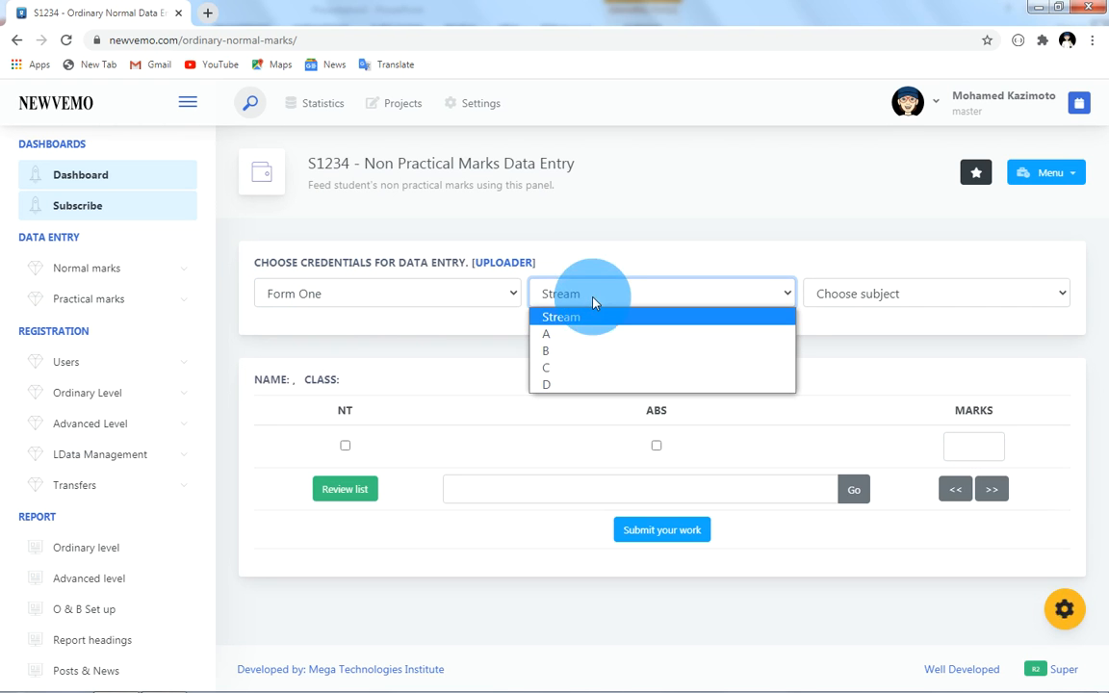
left_click(551, 334)
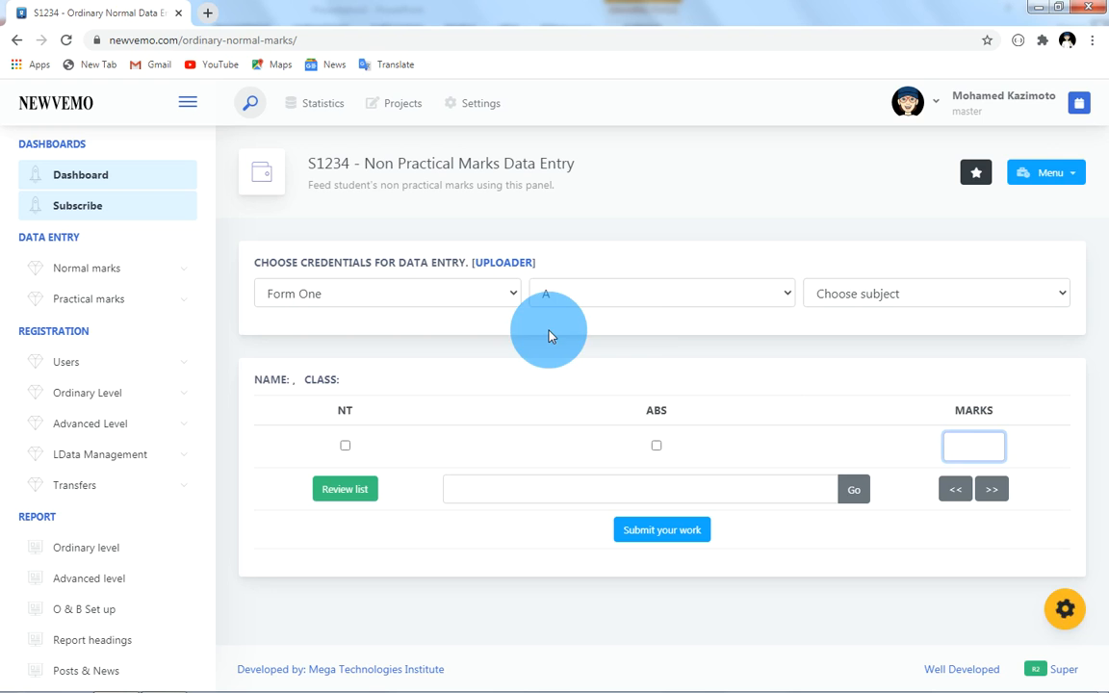
left_click(864, 296)
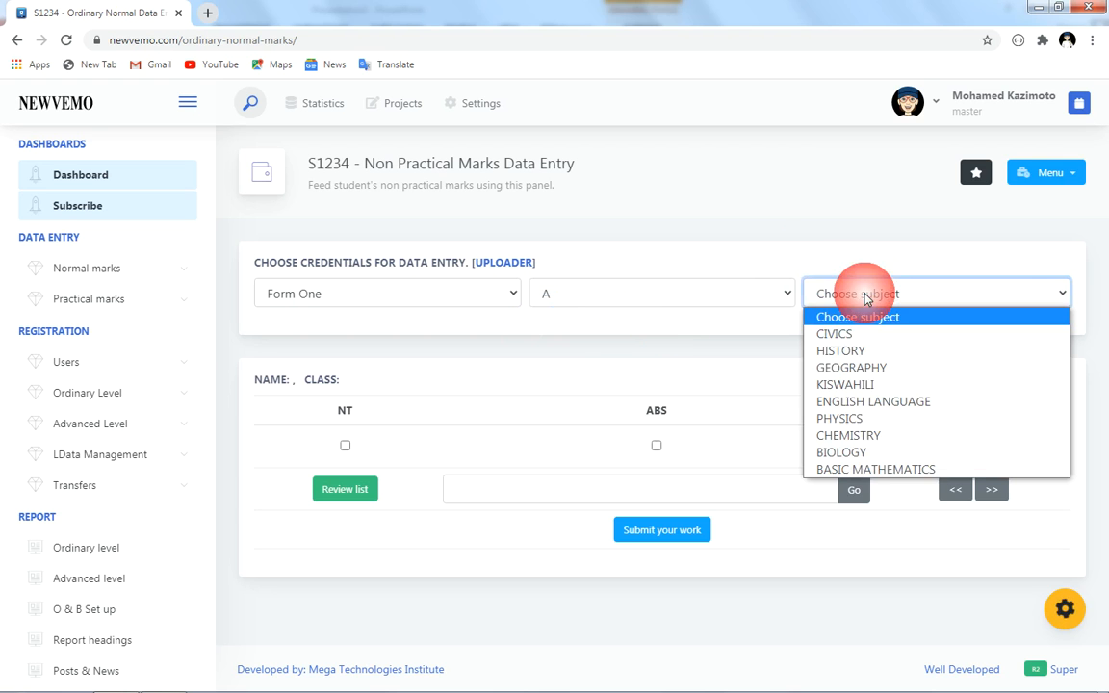
left_click(837, 333)
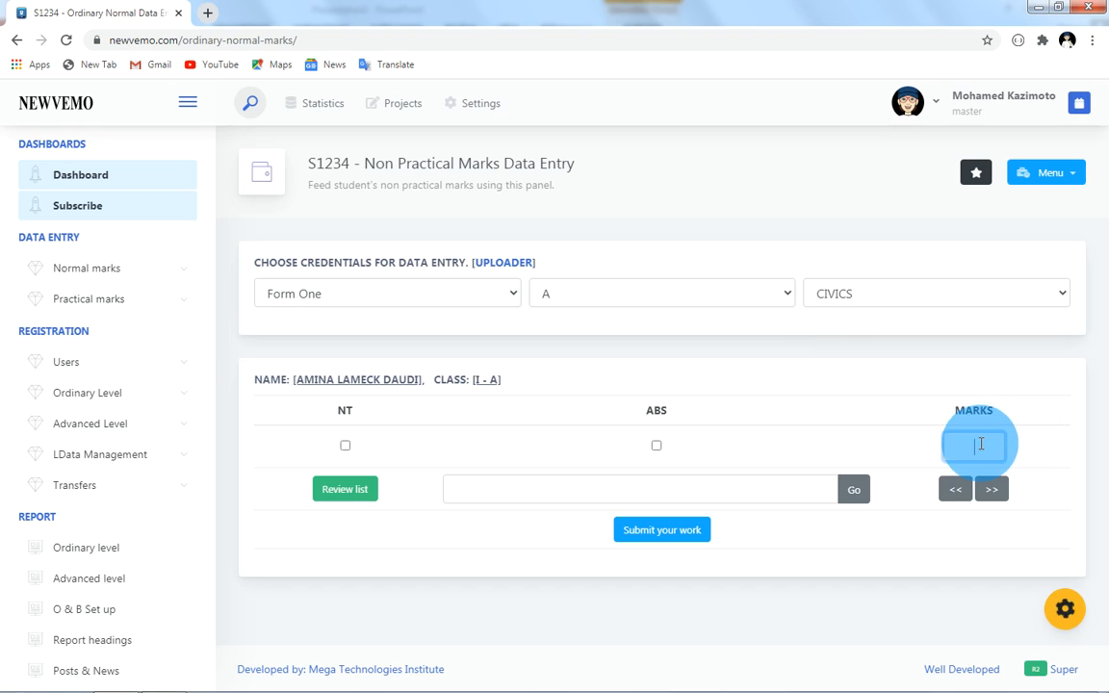
- Enter the Civics marks 87, 87, 98 and 85 for the first four students in the stream
type("87")
key("Return")
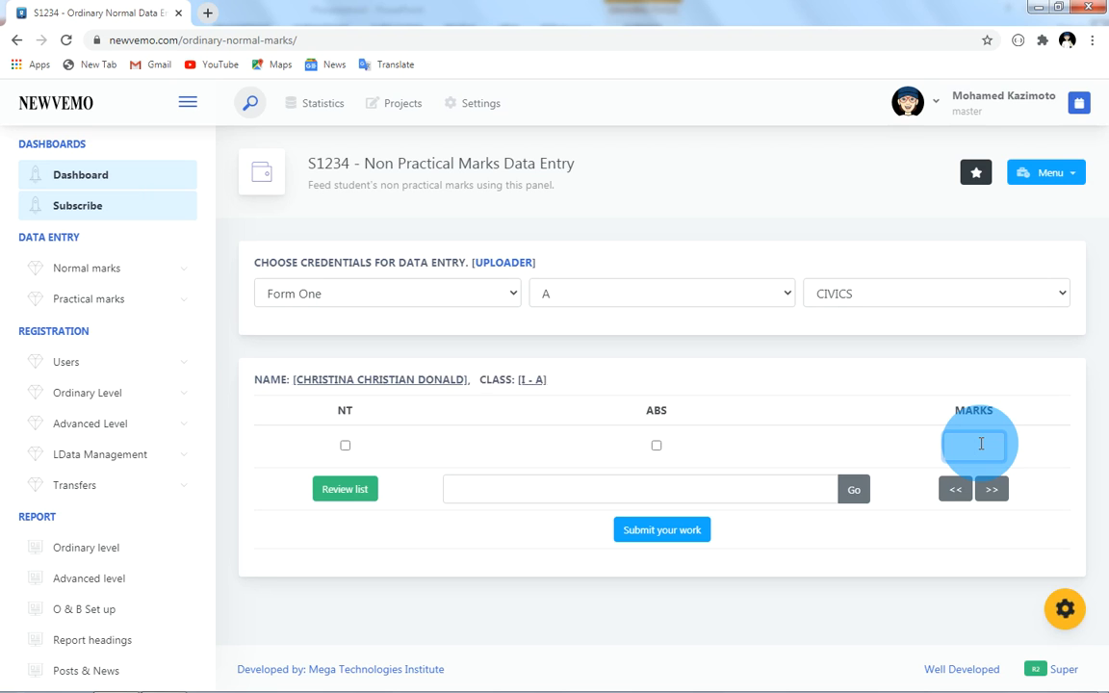
type("87")
key("Return")
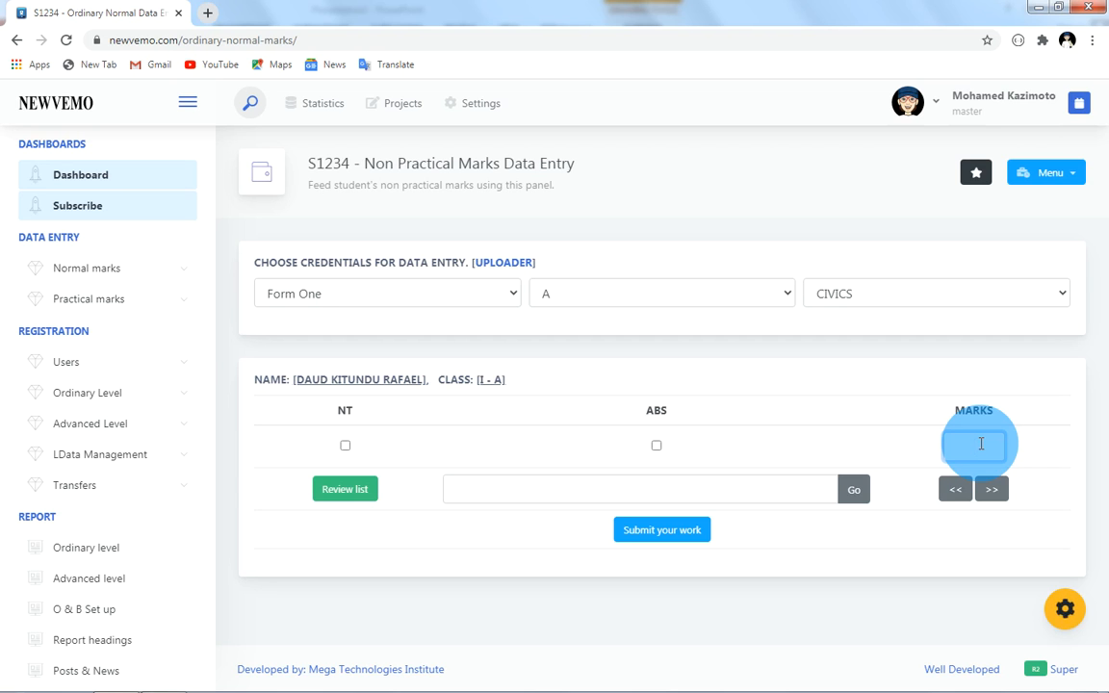
type("98")
key("Return")
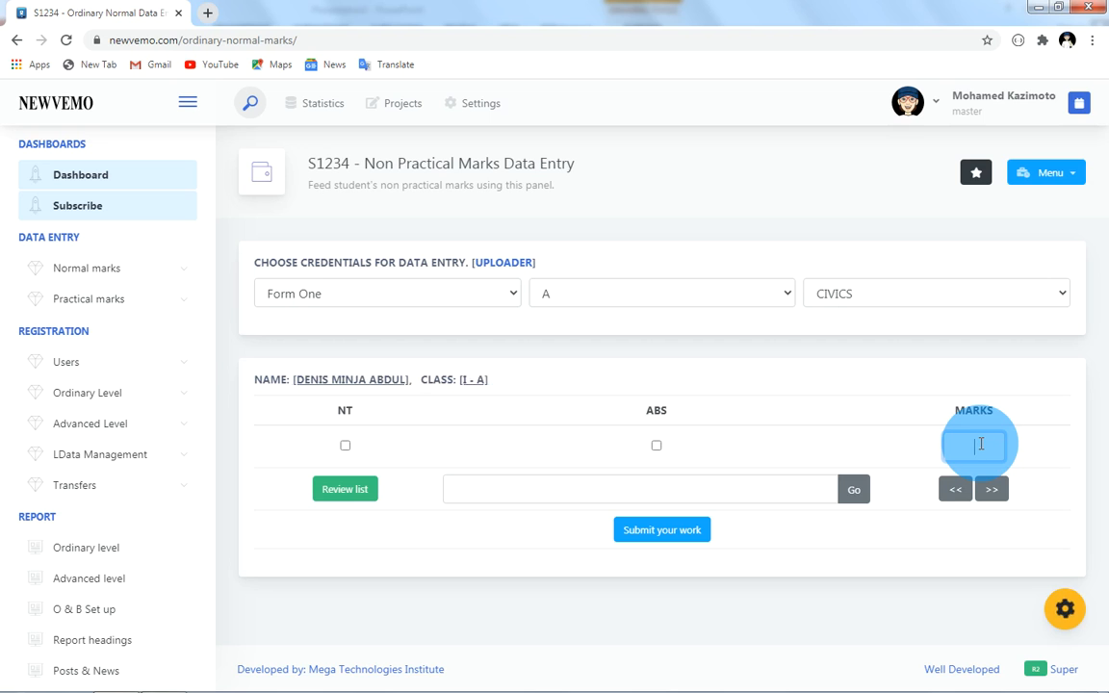
type("85")
key("Return")
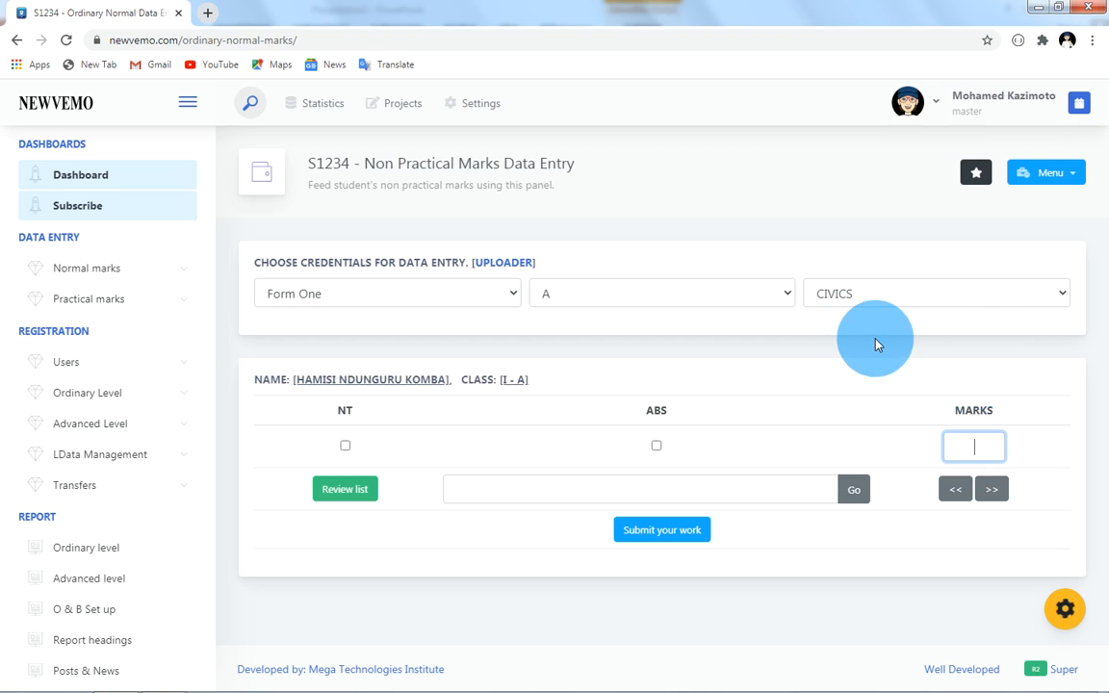
- Enter the Civics marks 98, 74 and 36 for the fifth, sixth and seventh students
left_click(848, 300)
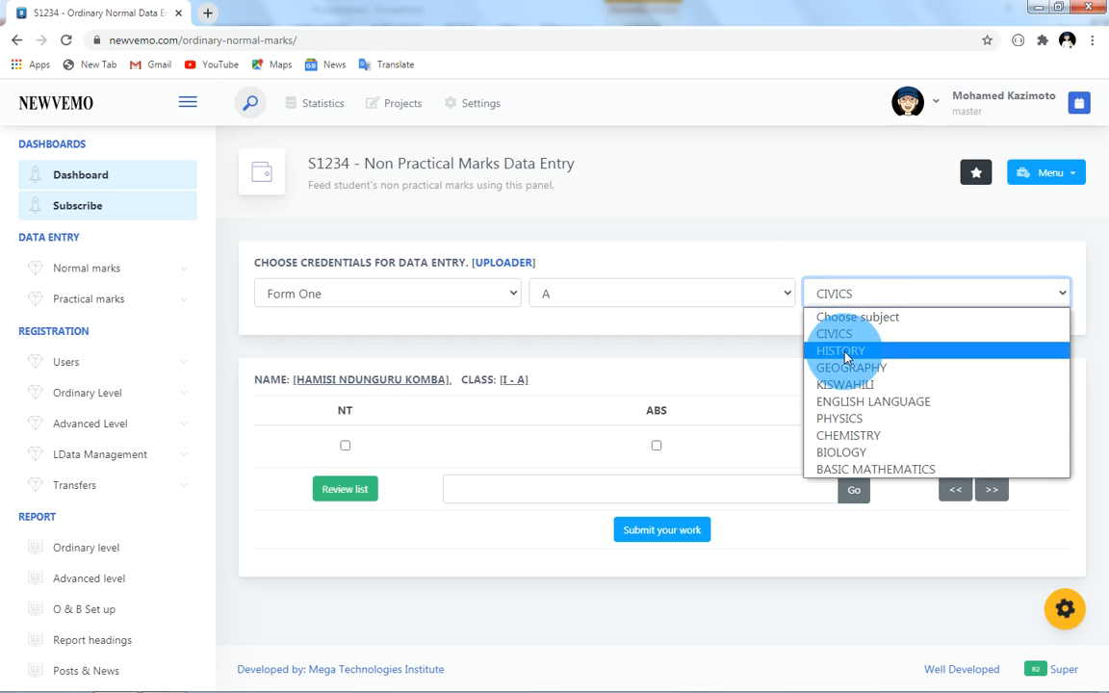
left_click(846, 298)
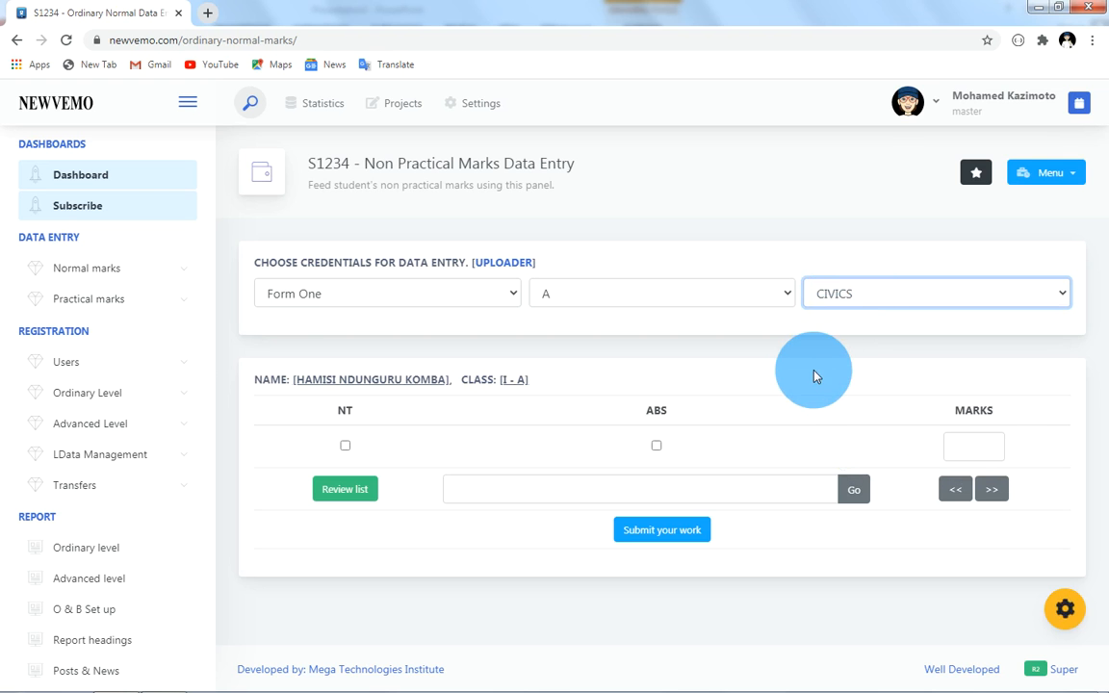
left_click(973, 446)
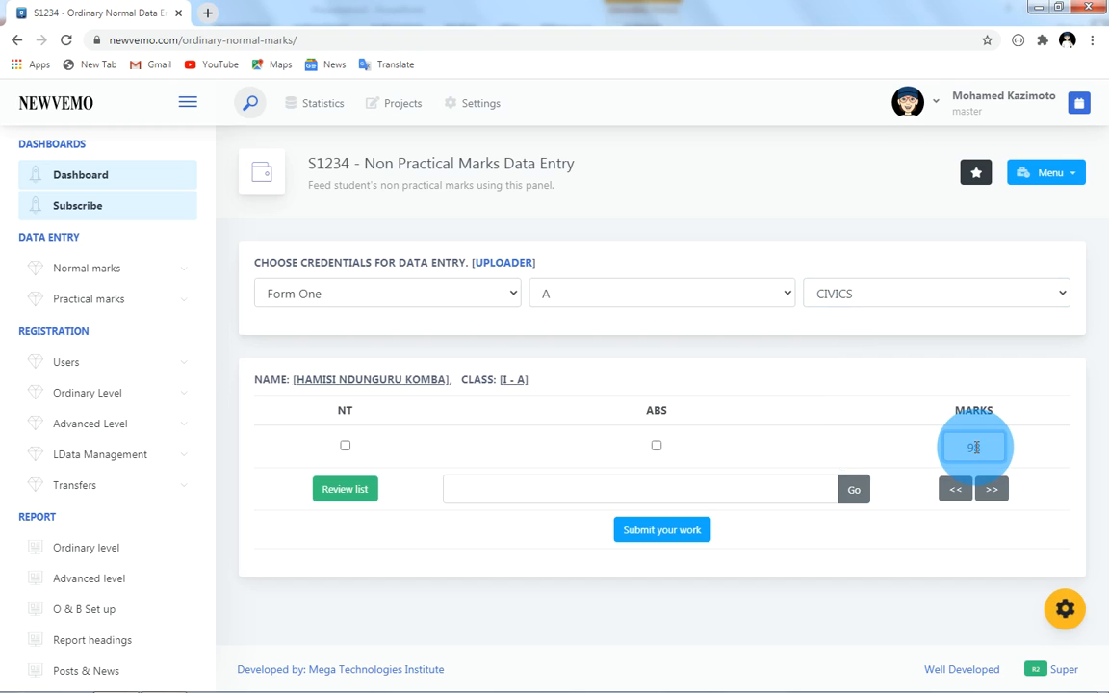
key("Return")
type("75")
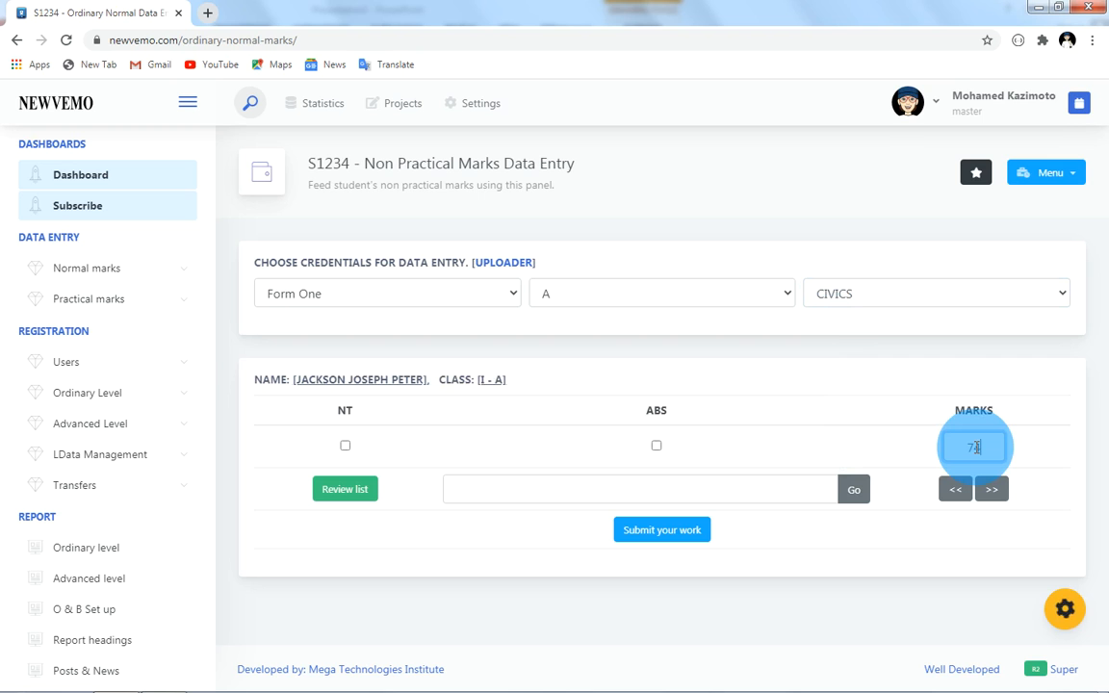
key("Return")
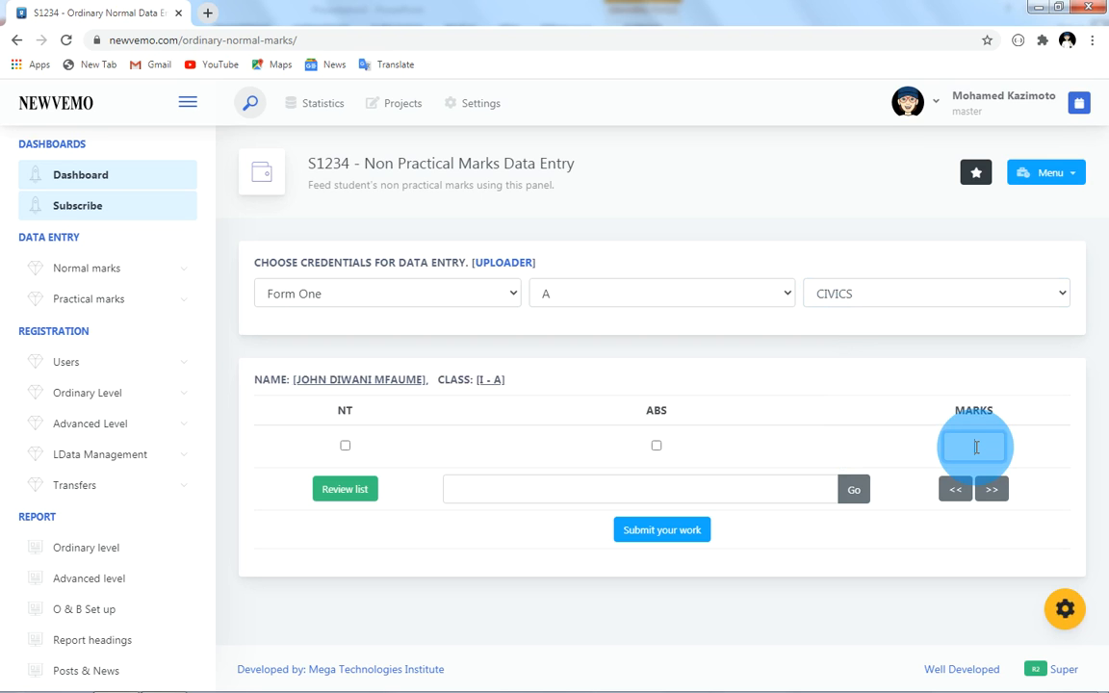
type("38")
key("Return")
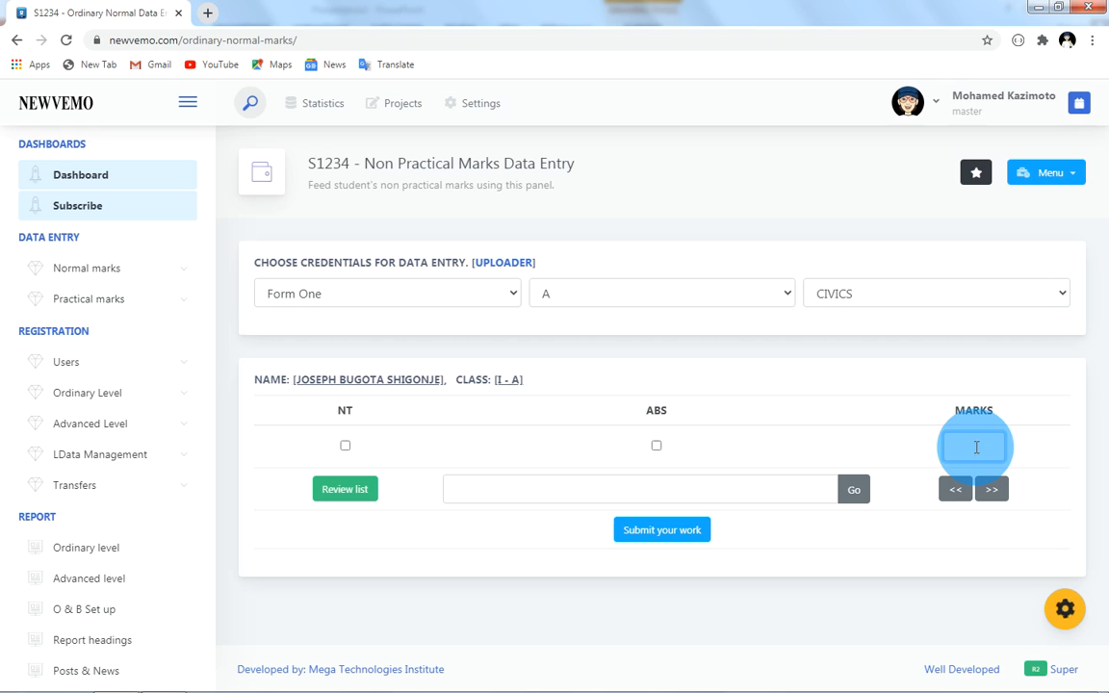
- Enter the Civics marks 45, 65 and 57 for the last three students and review the Civics score sheet
type("41")
key("Return")
type("65")
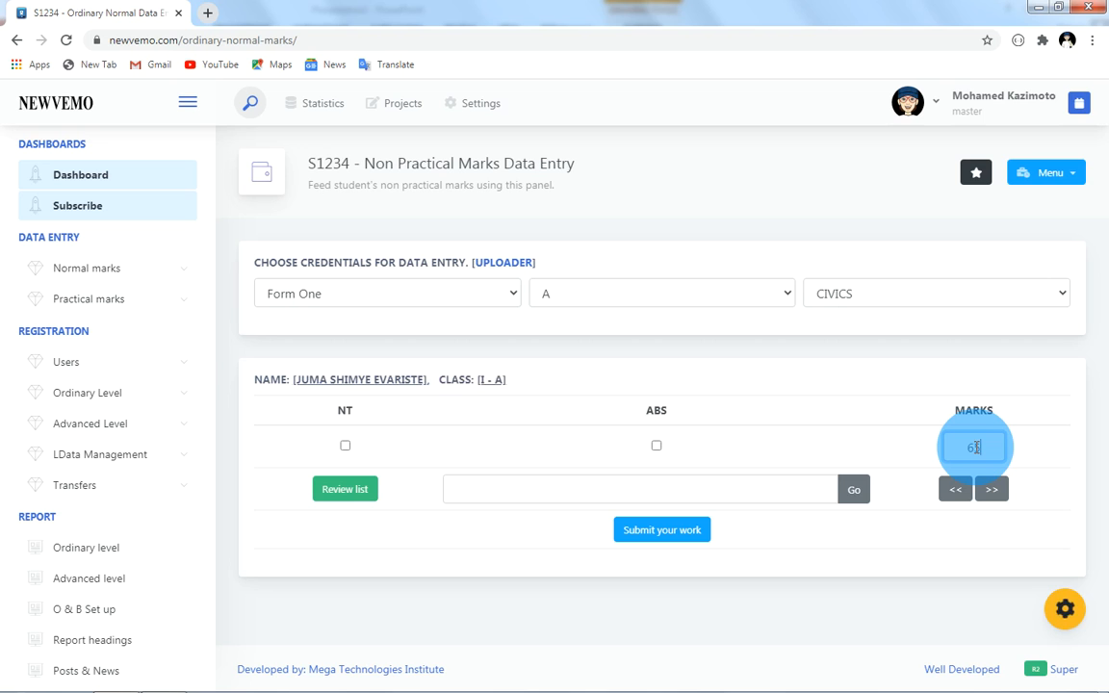
key("Return")
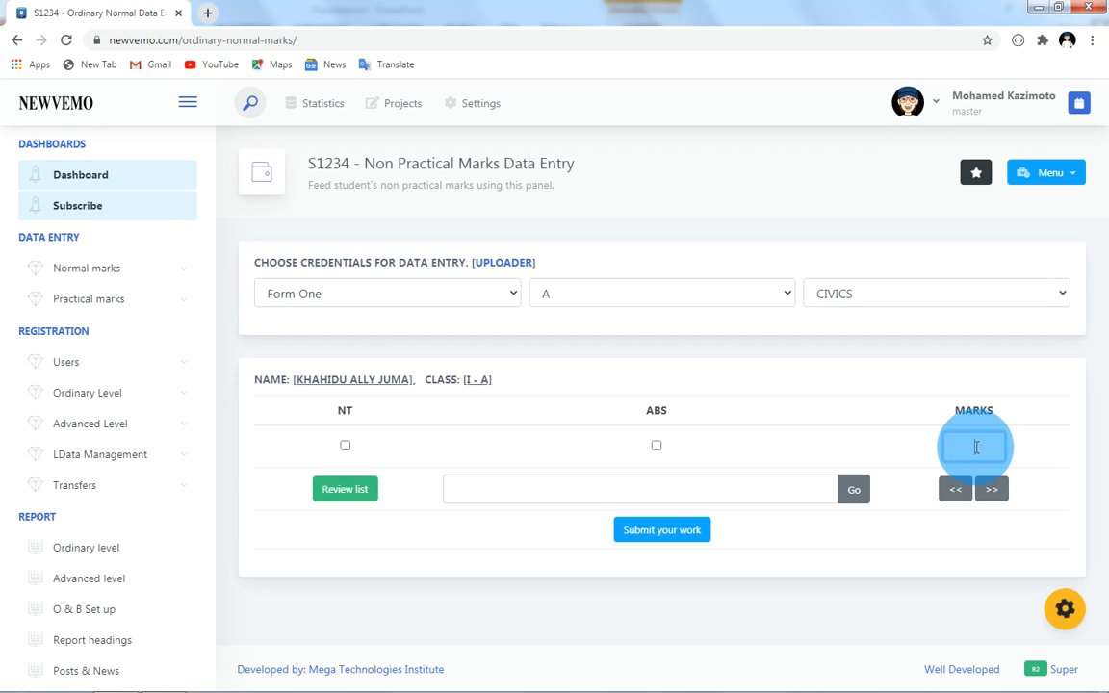
type("55")
key("Return")
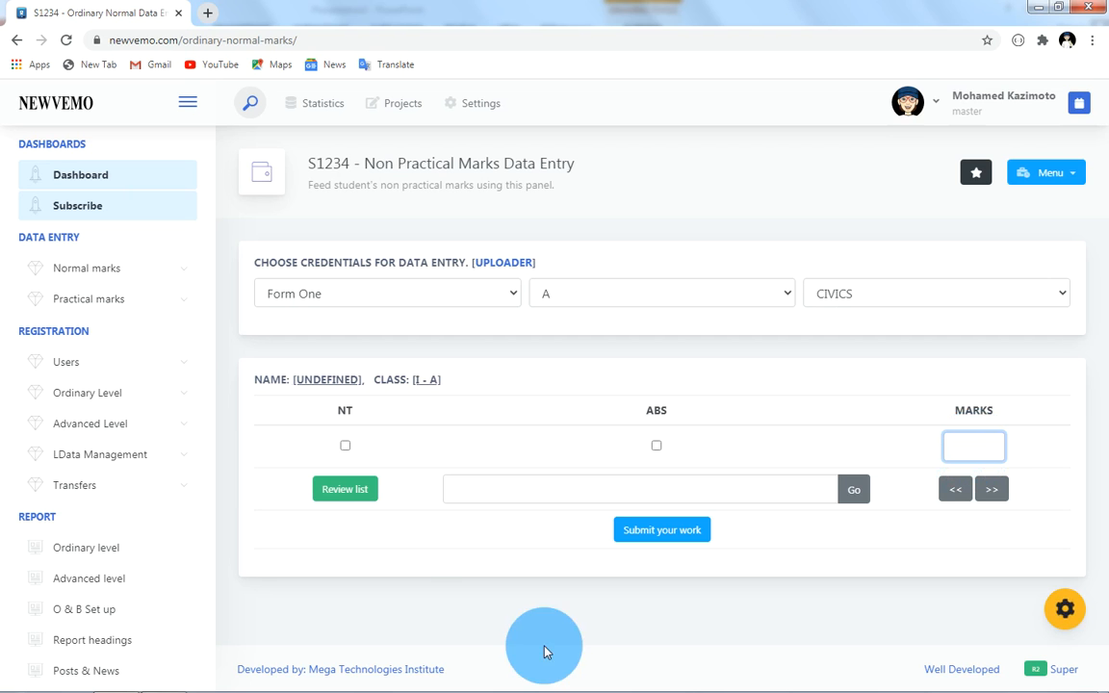
left_click(342, 493)
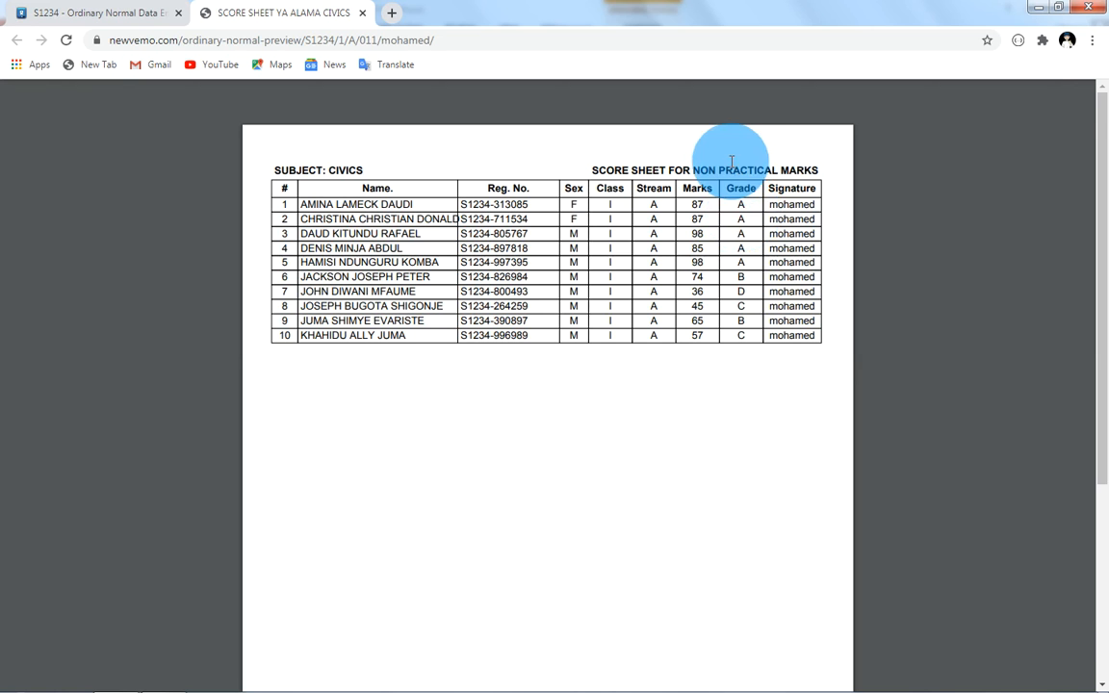
left_click(362, 14)
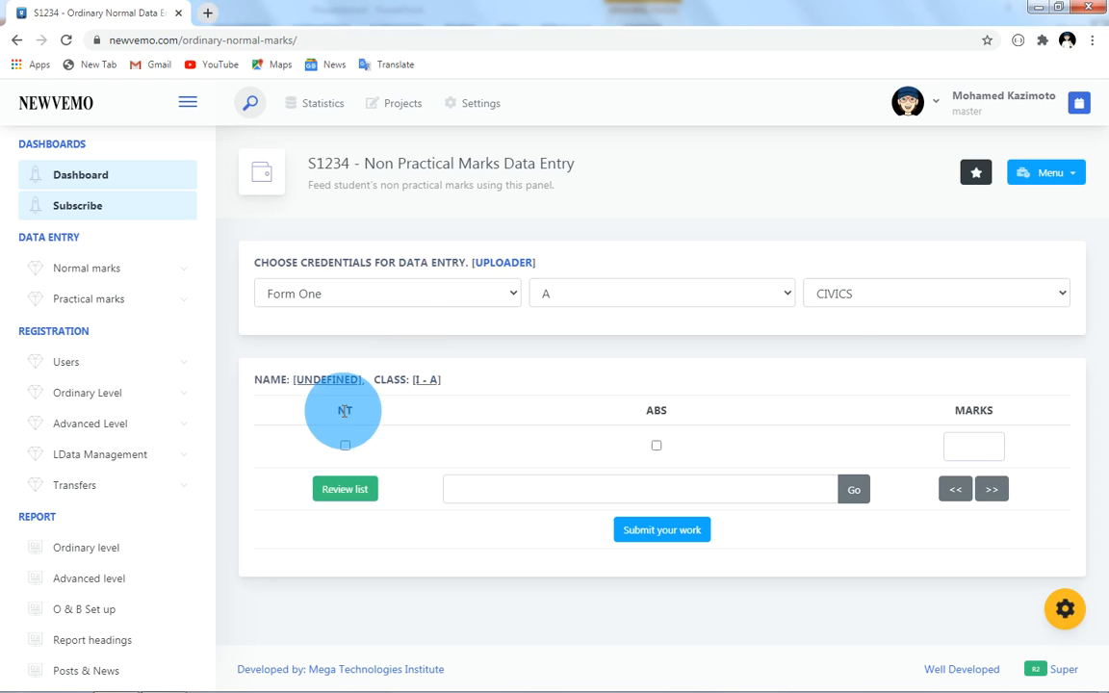
- Switch the subject to PHYSICS, mark the first student as NT and advance to the second student
left_click(841, 291)
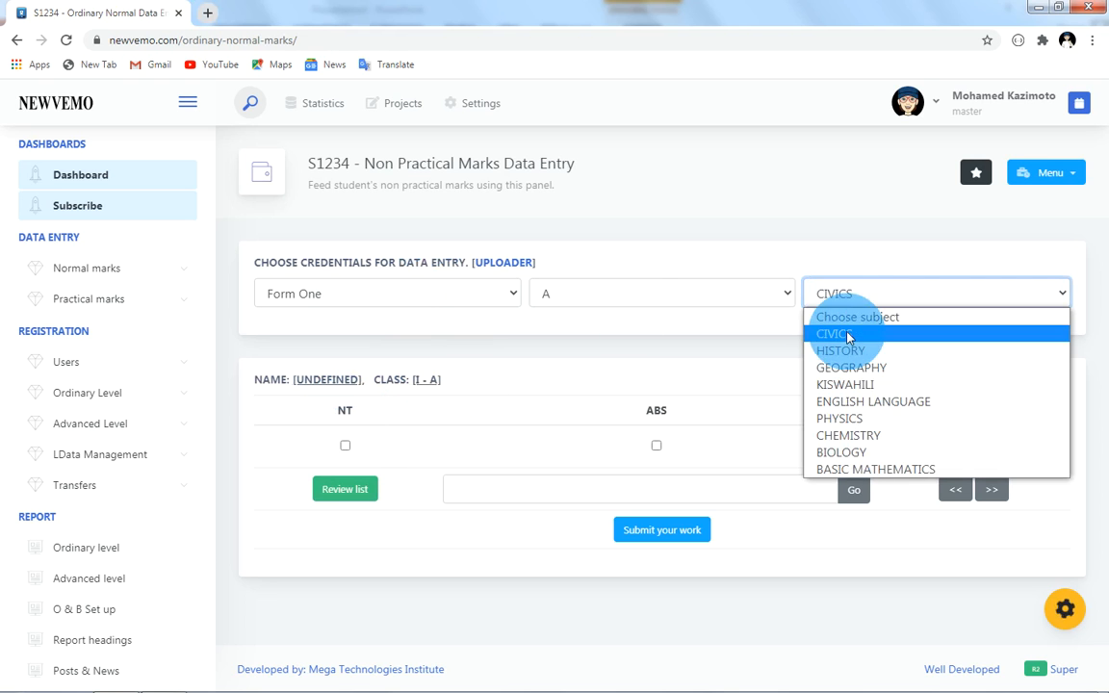
left_click(844, 417)
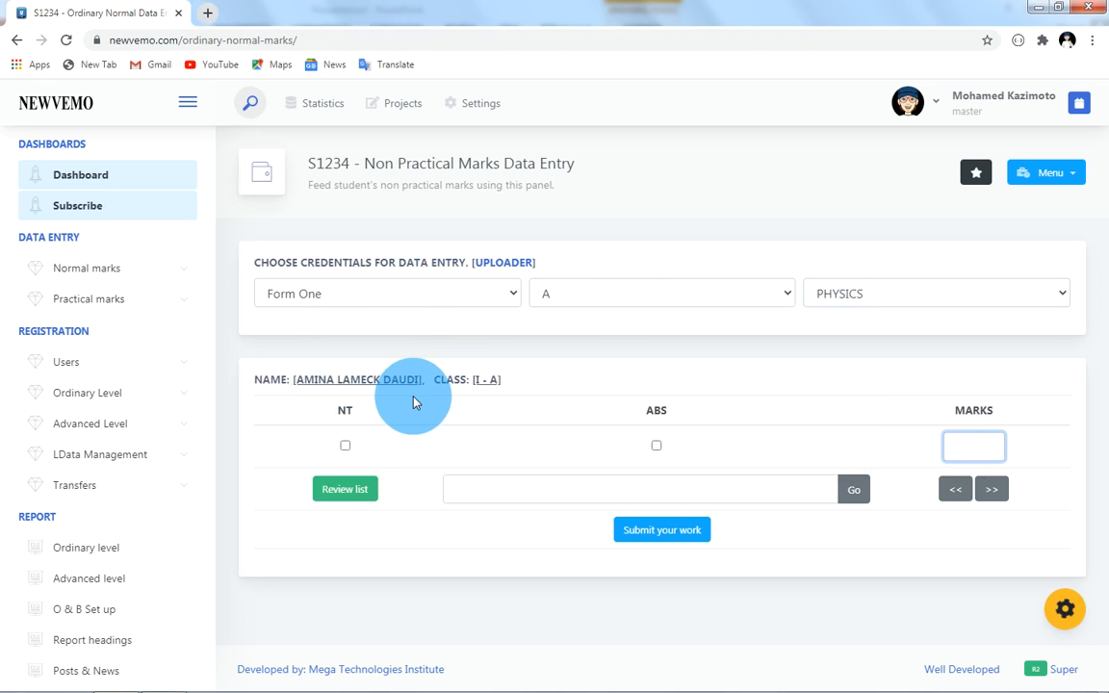
left_click(346, 447)
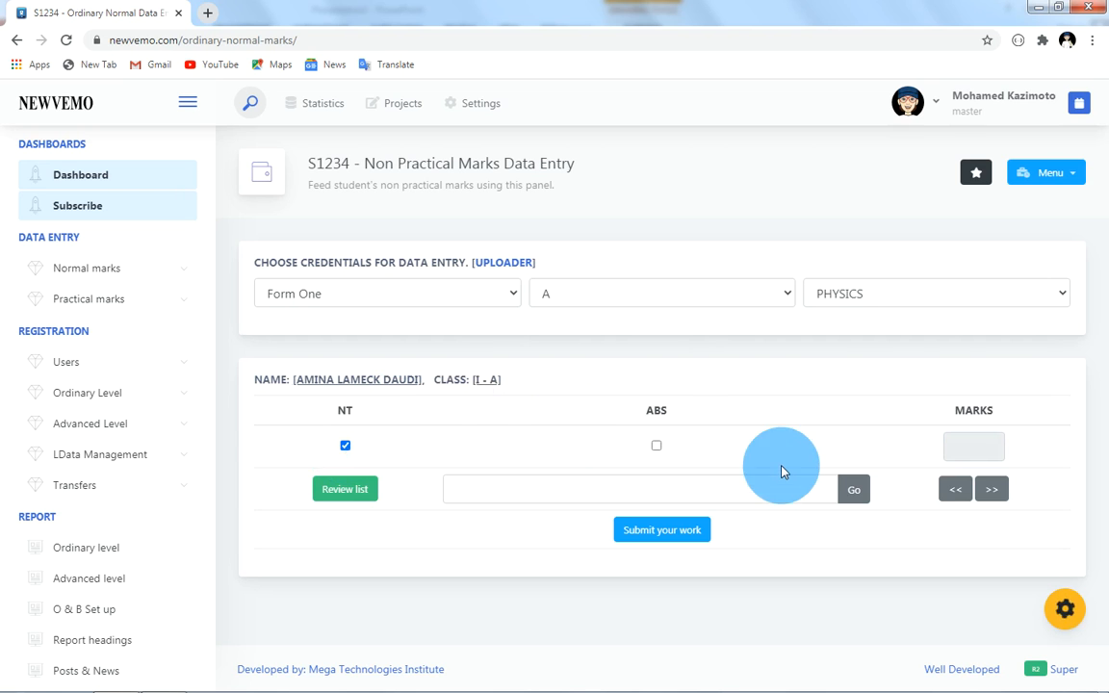
left_click(978, 450)
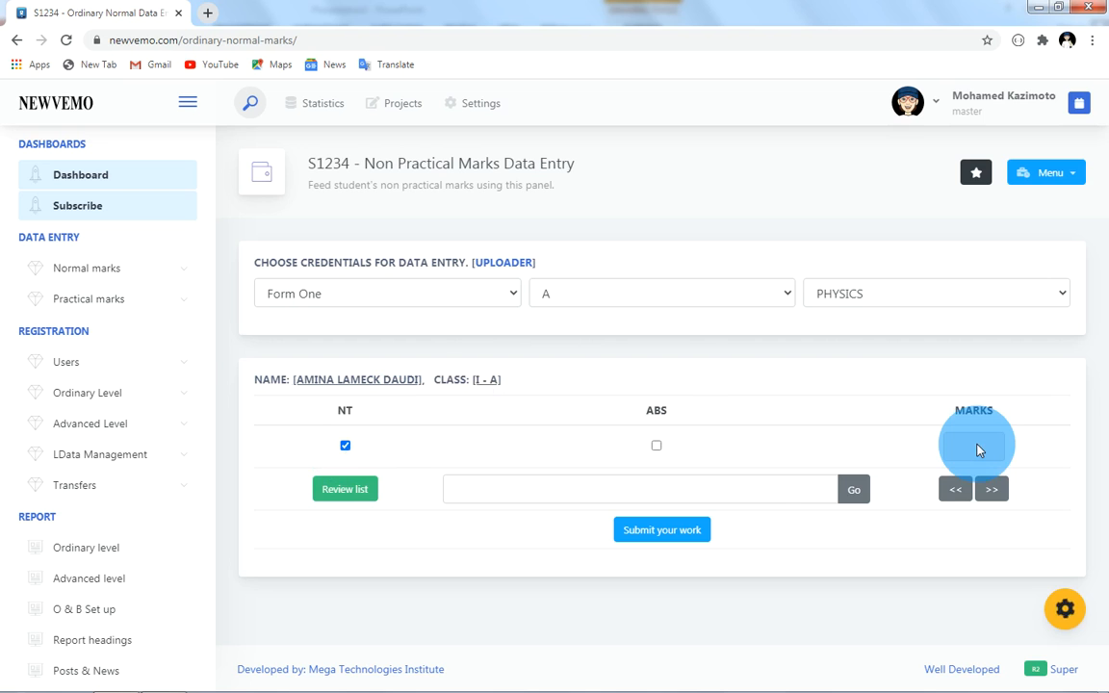
left_click(992, 492)
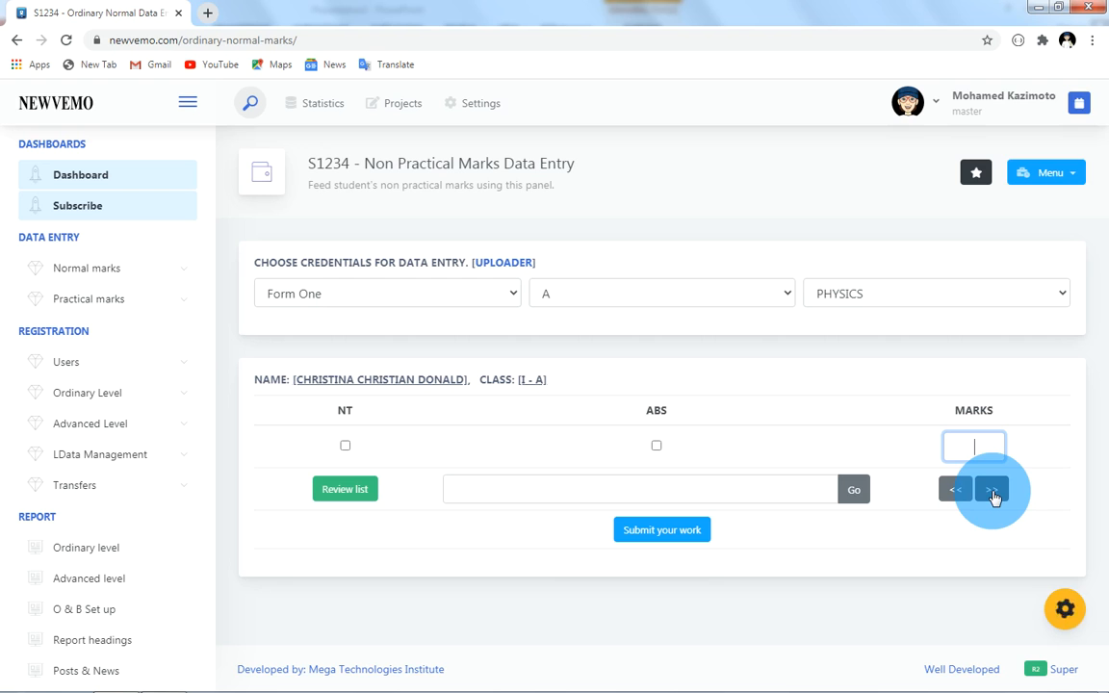
- Review the Physics score sheet, dismiss the Windows color scheme prompt, and close the sheet
left_click(337, 492)
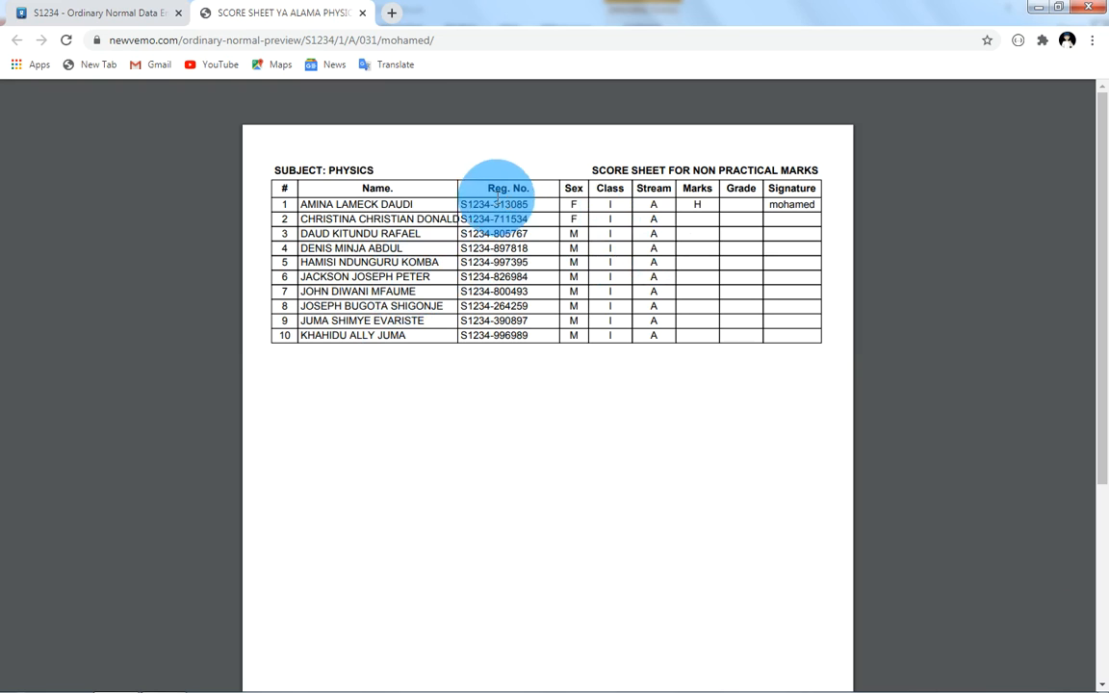
double_click(347, 170)
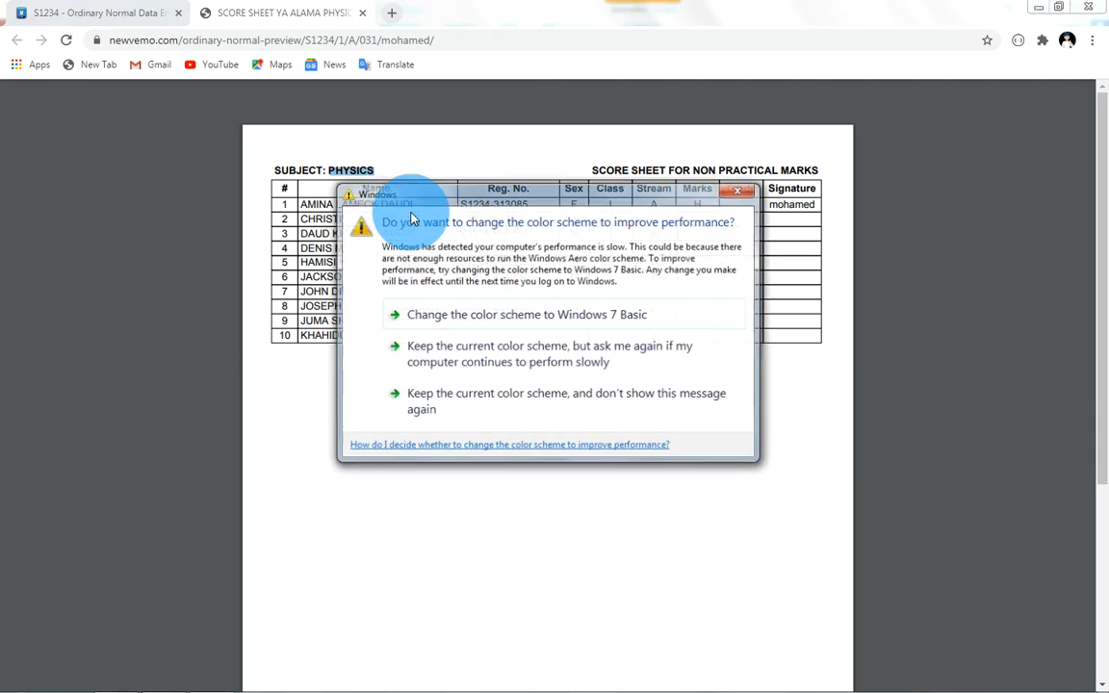
left_click(751, 195)
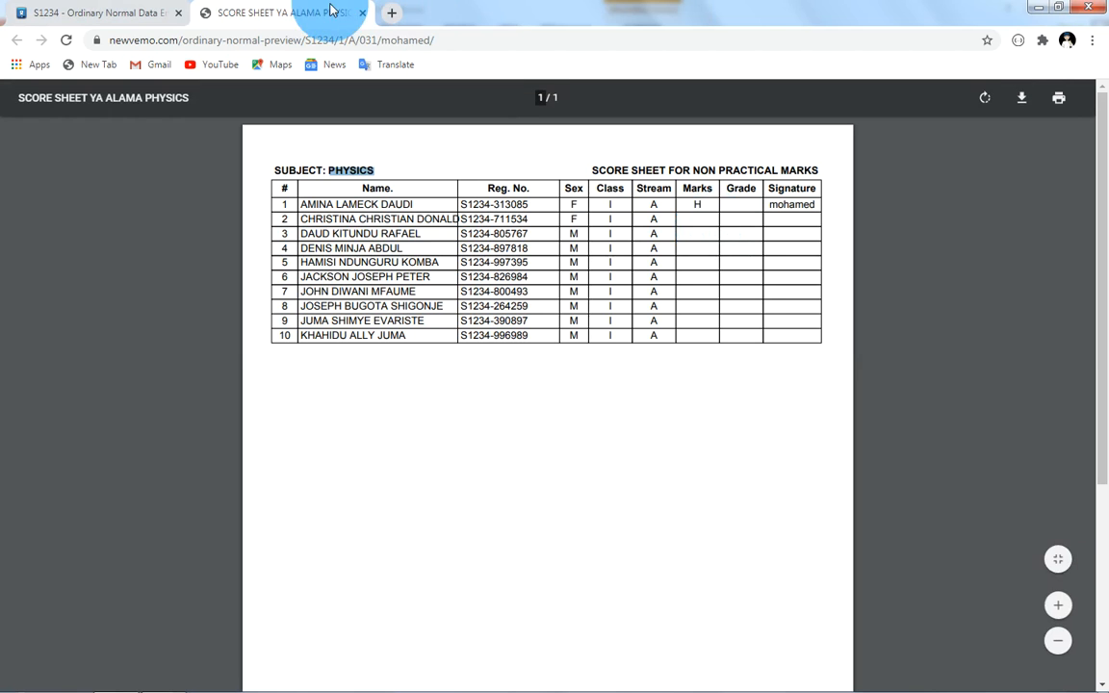
left_click(361, 13)
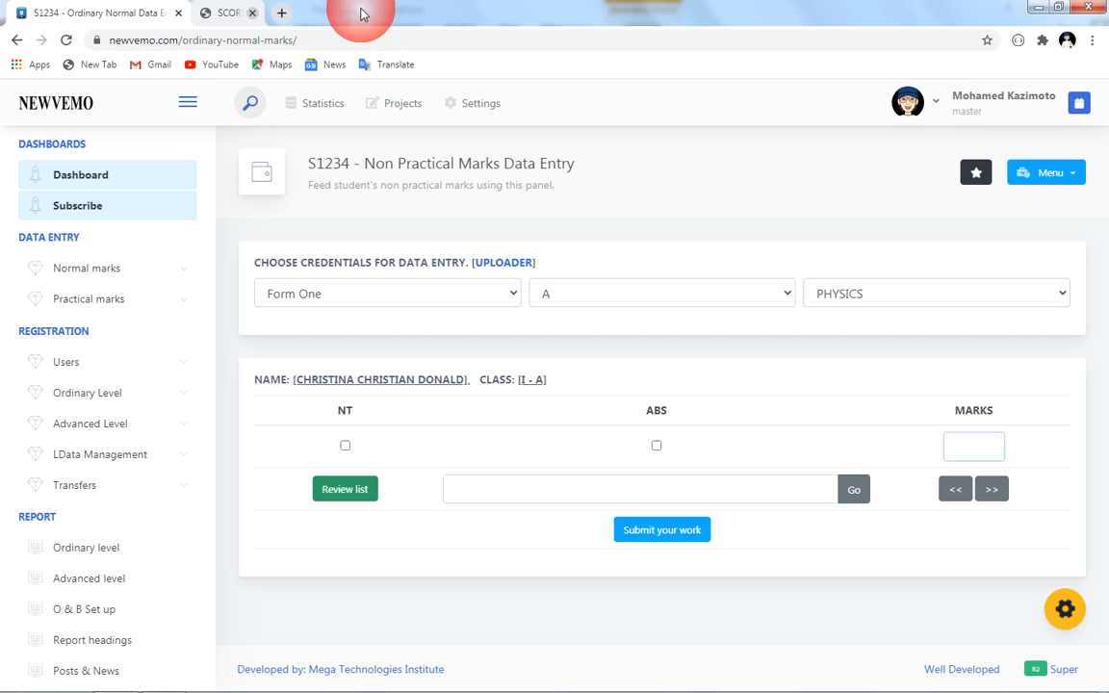
- Return to the first student's Physics entry and mark the student as ABS instead of NT
left_click(955, 493)
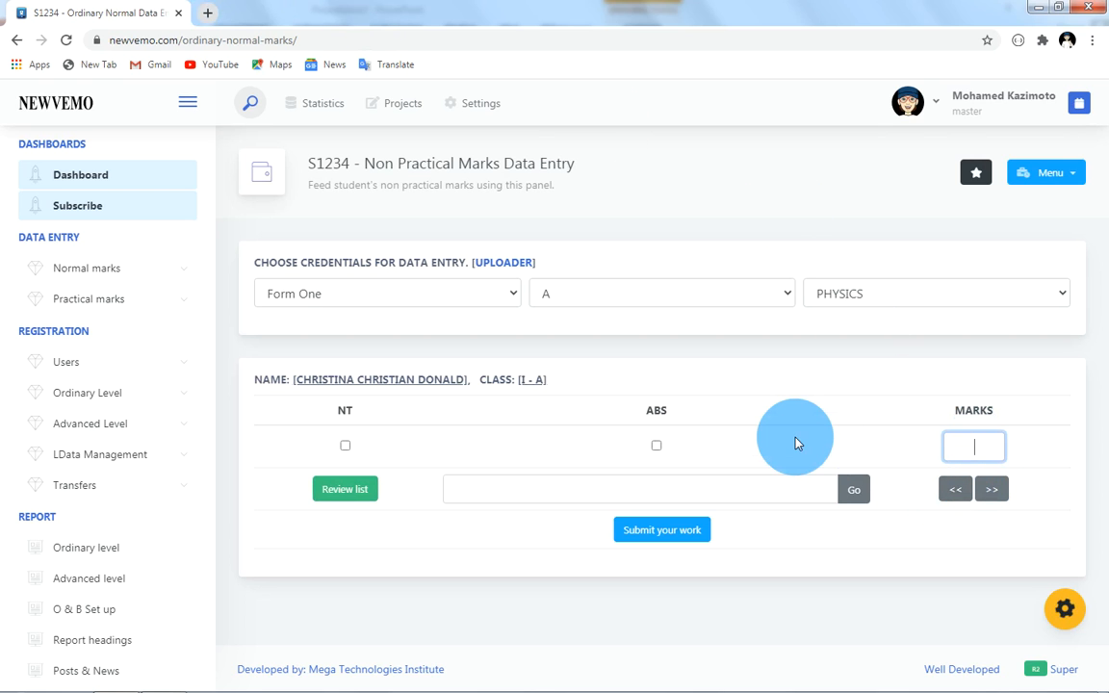
key("Left")
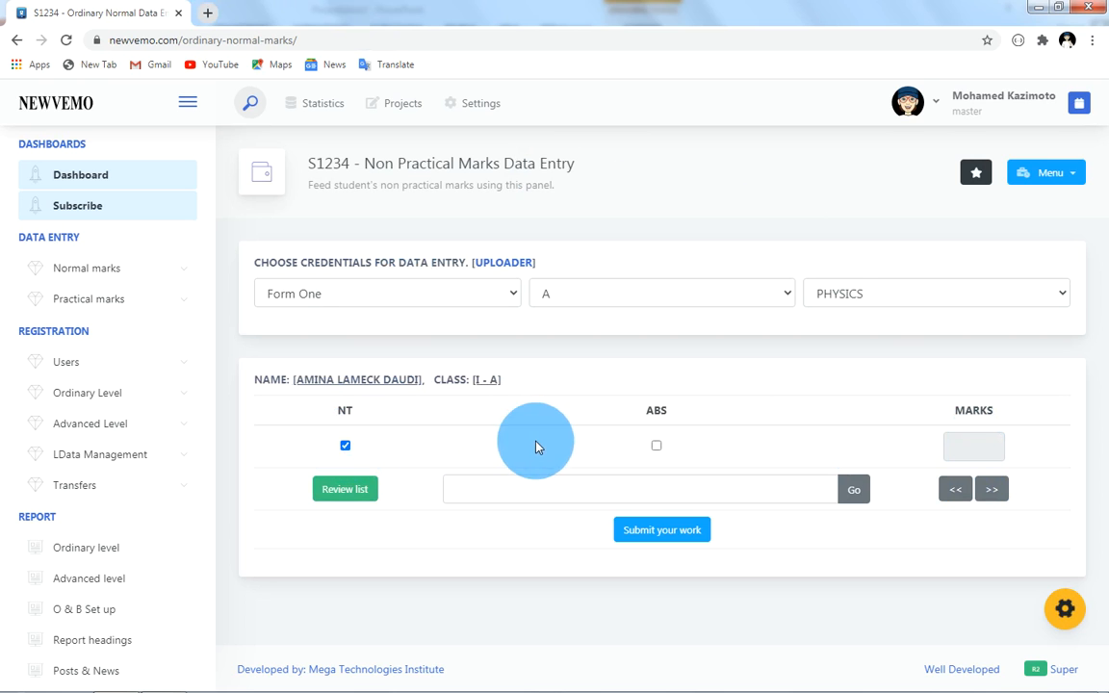
left_click(657, 446)
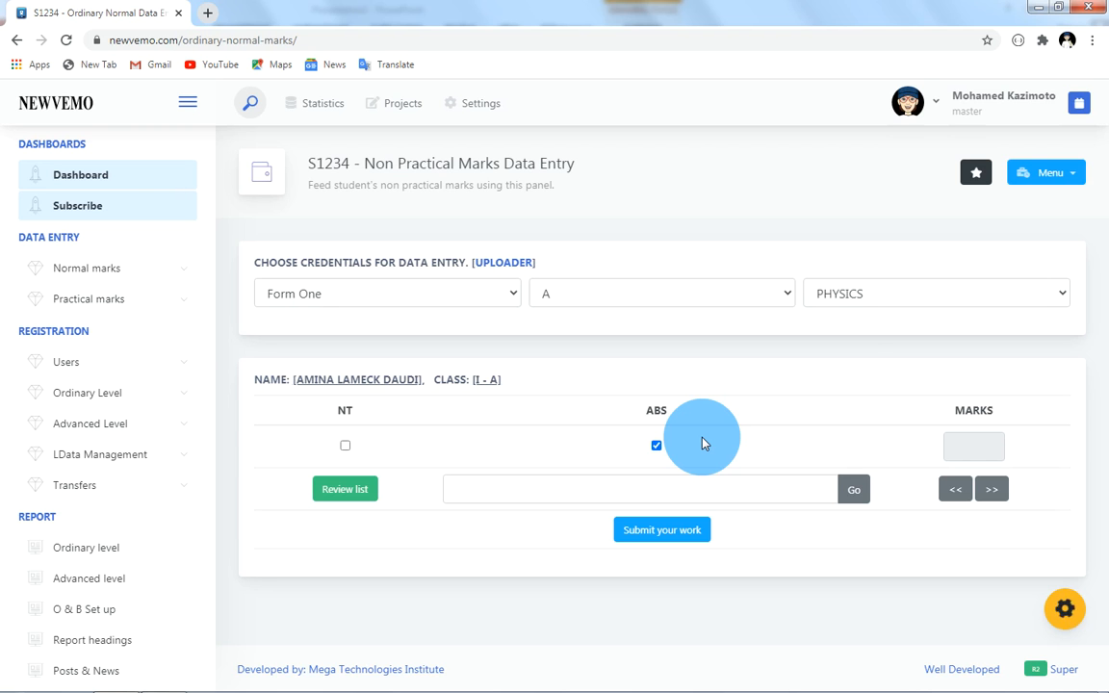
- Switch the subject to CIVICS and review its score sheet to find the last student's list number
left_click(858, 301)
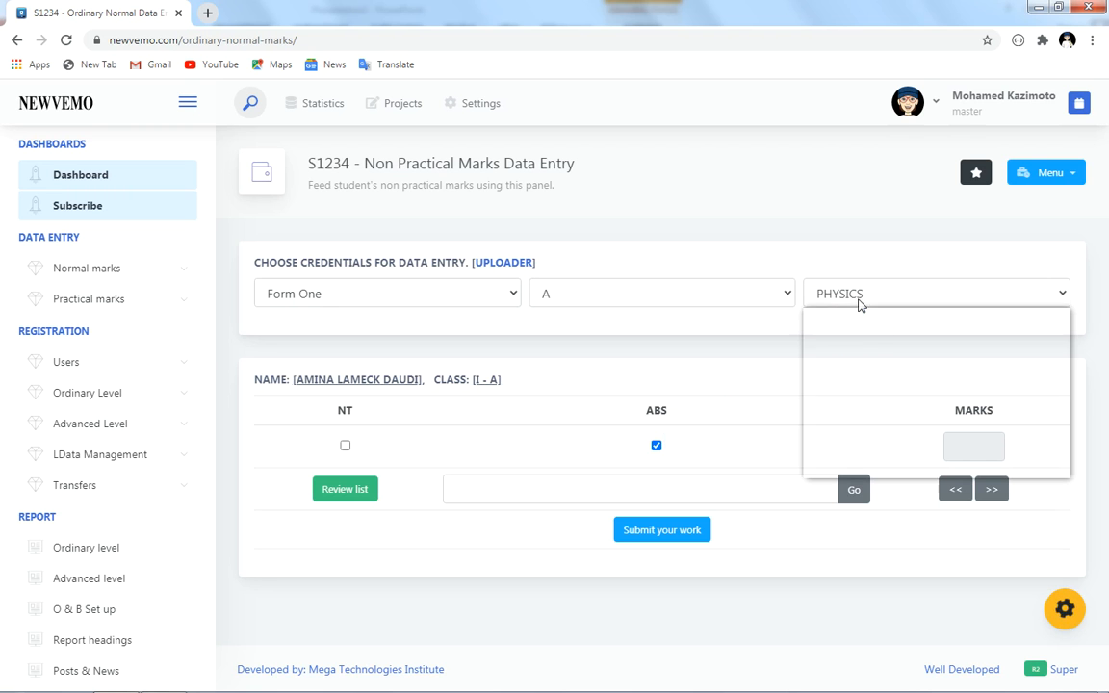
left_click(851, 334)
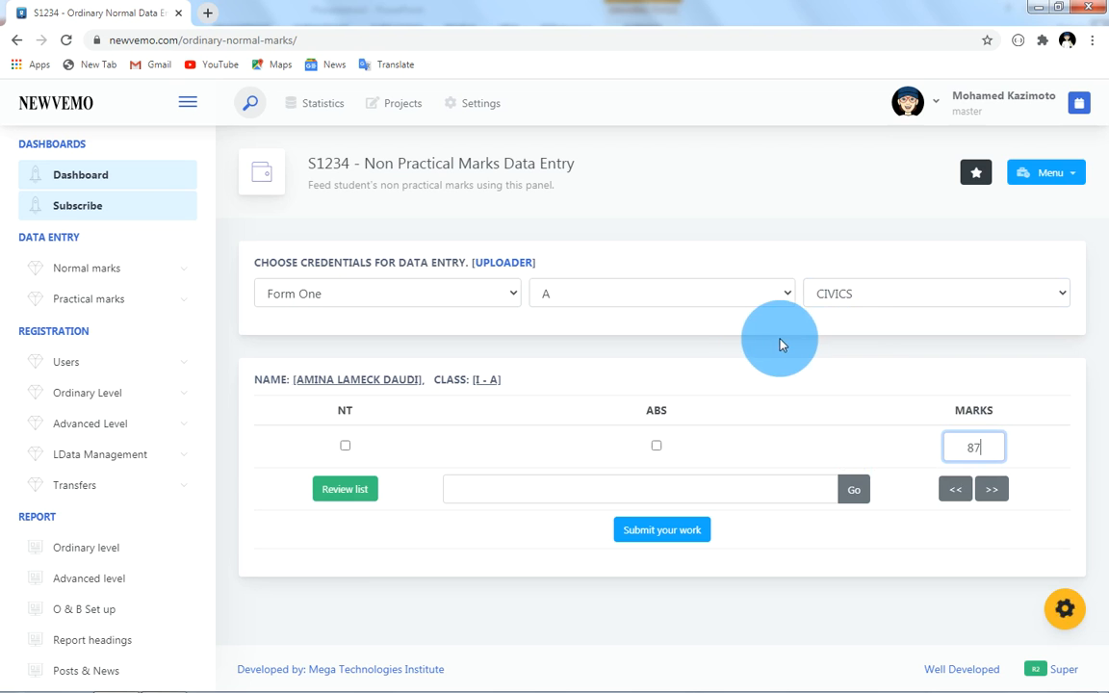
left_click(348, 489)
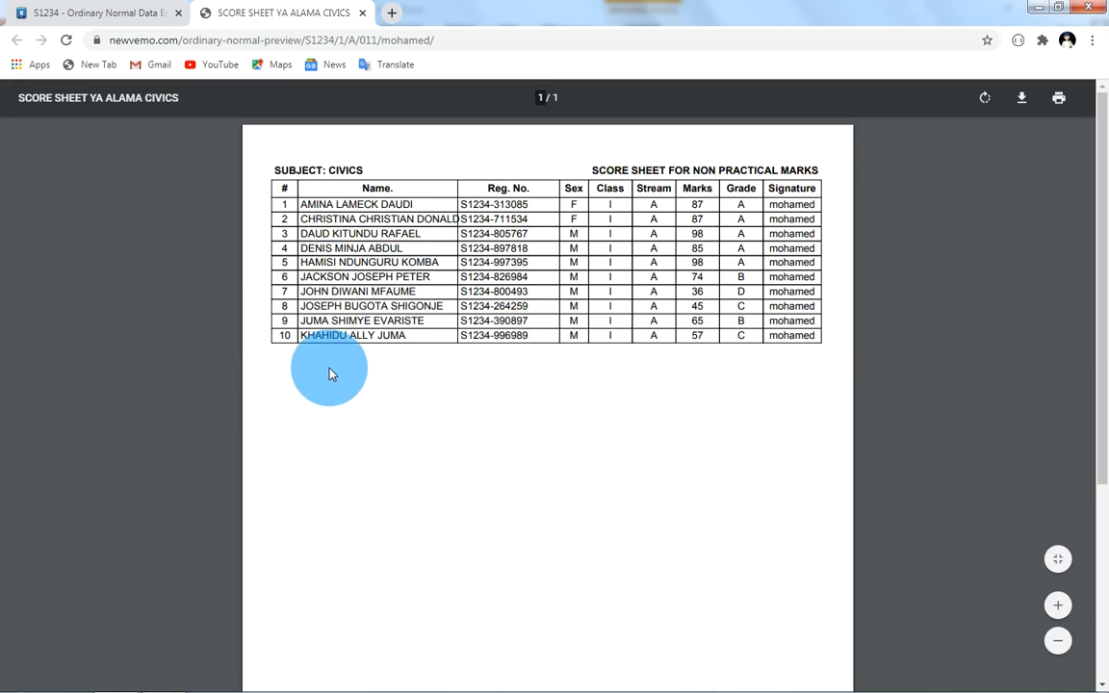
left_click_drag(328, 362, 305, 343)
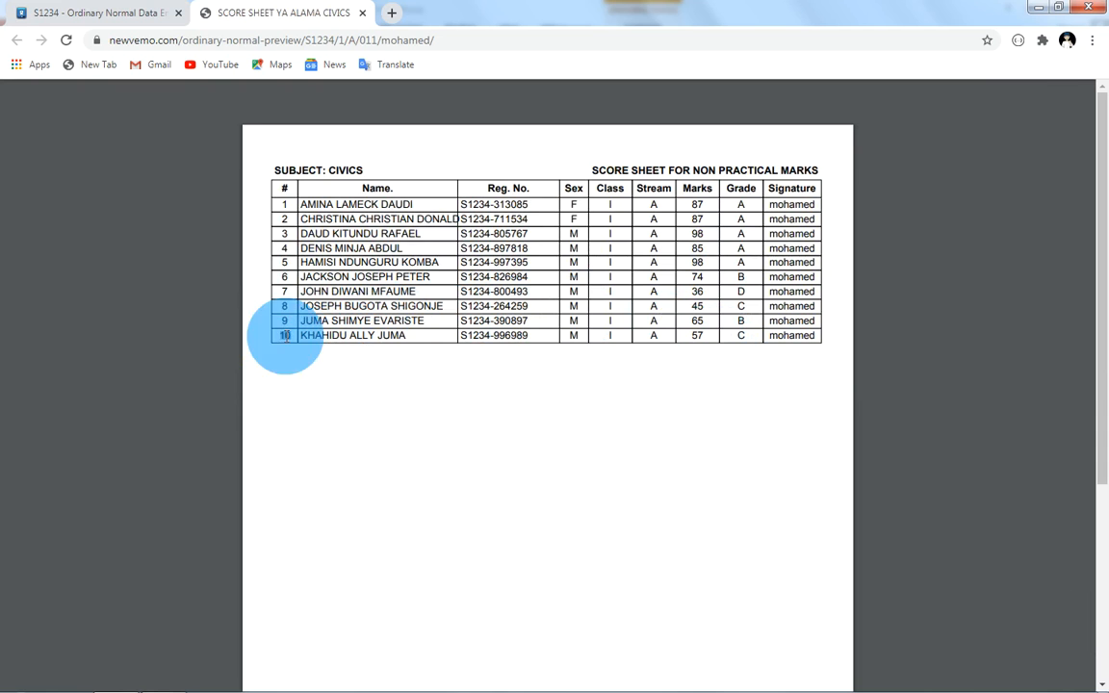
- Jump directly to student number 10 in the Civics marks entry
left_click(121, 8)
left_click(535, 487)
type("10")
left_click(854, 491)
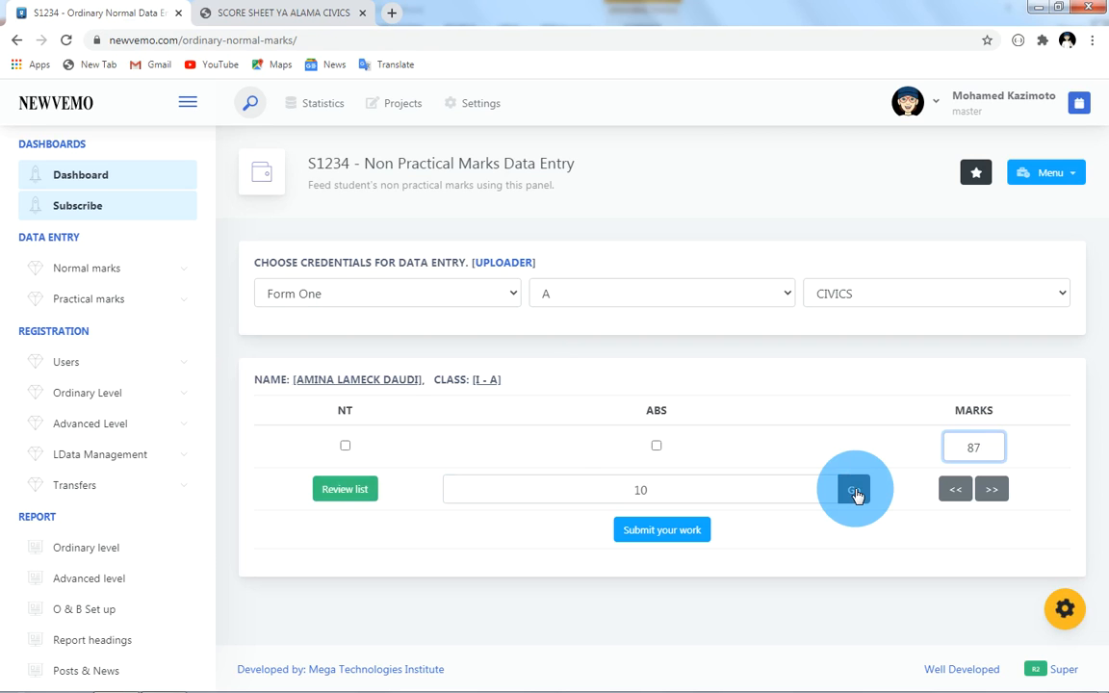
key("Return")
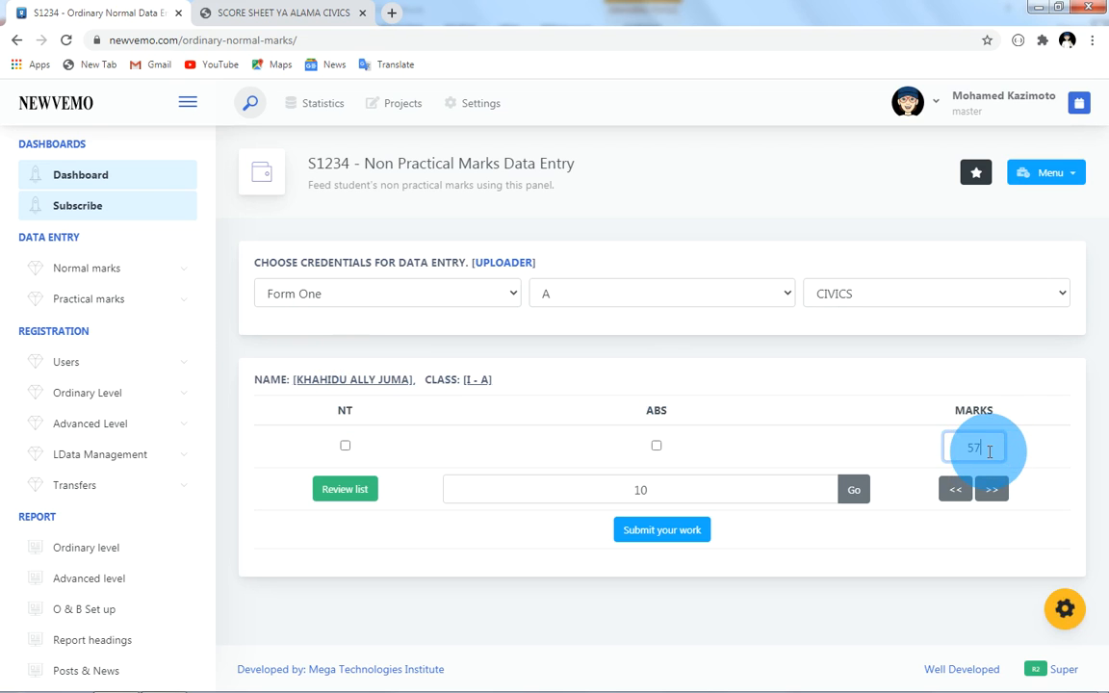
- Change the tenth student's Civics mark to 100 and save it
key("BackSpace")
key("BackSpace")
type("100")
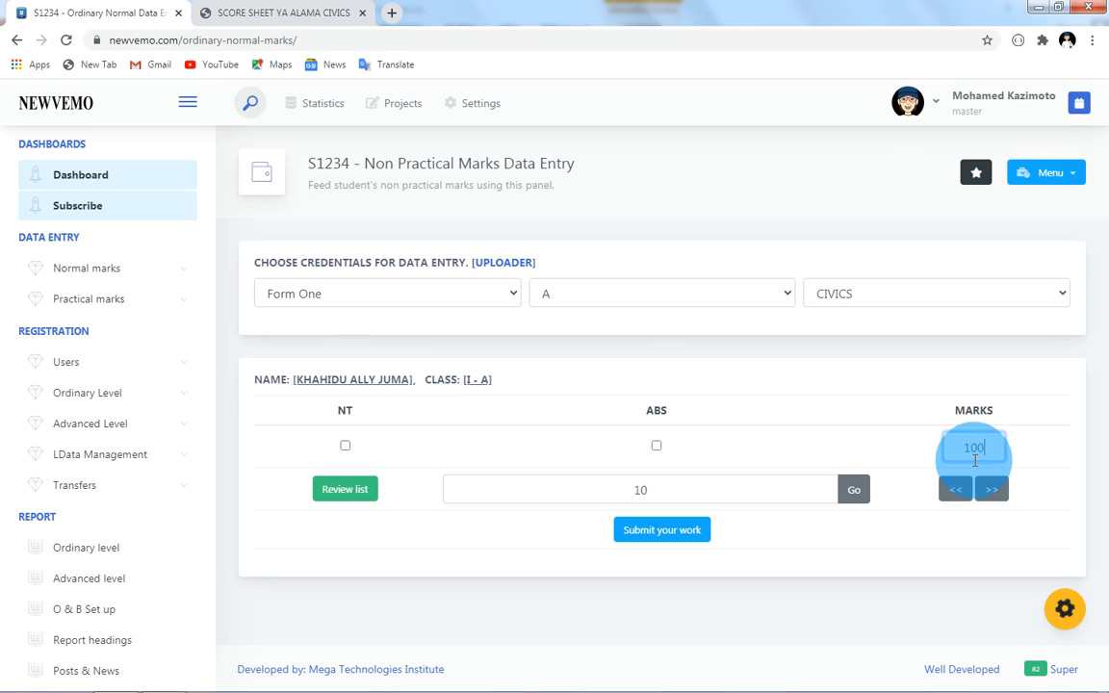
key("Return")
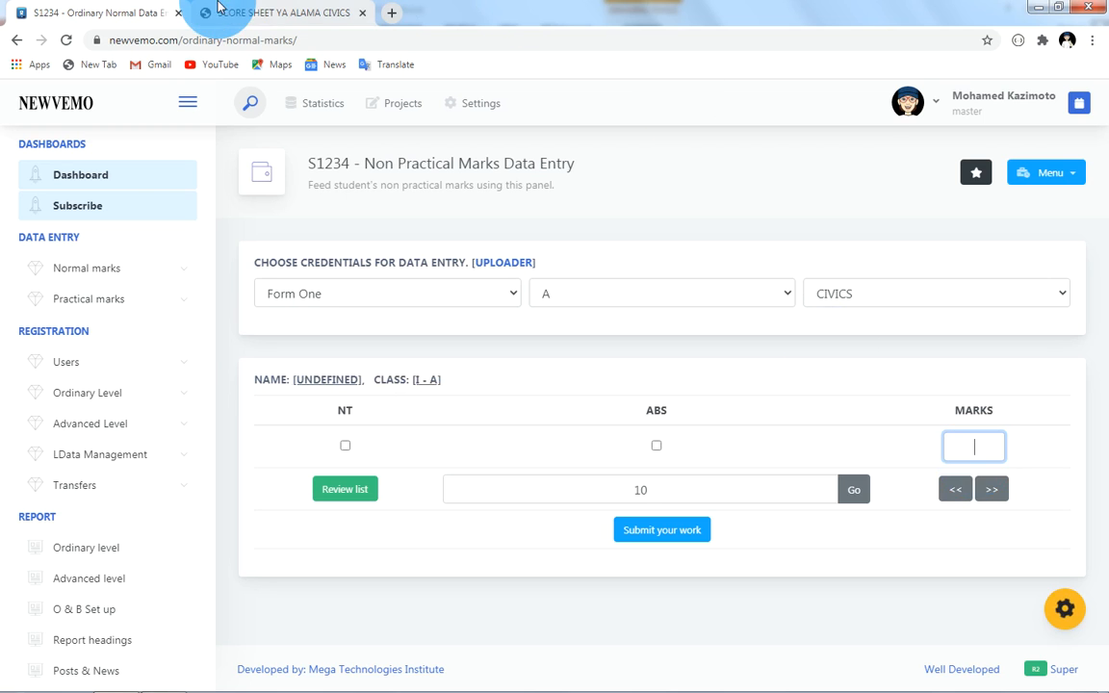
- Reload the Civics score sheet, check the tenth student's mark and close the sheet
left_click(288, 12)
left_click(66, 40)
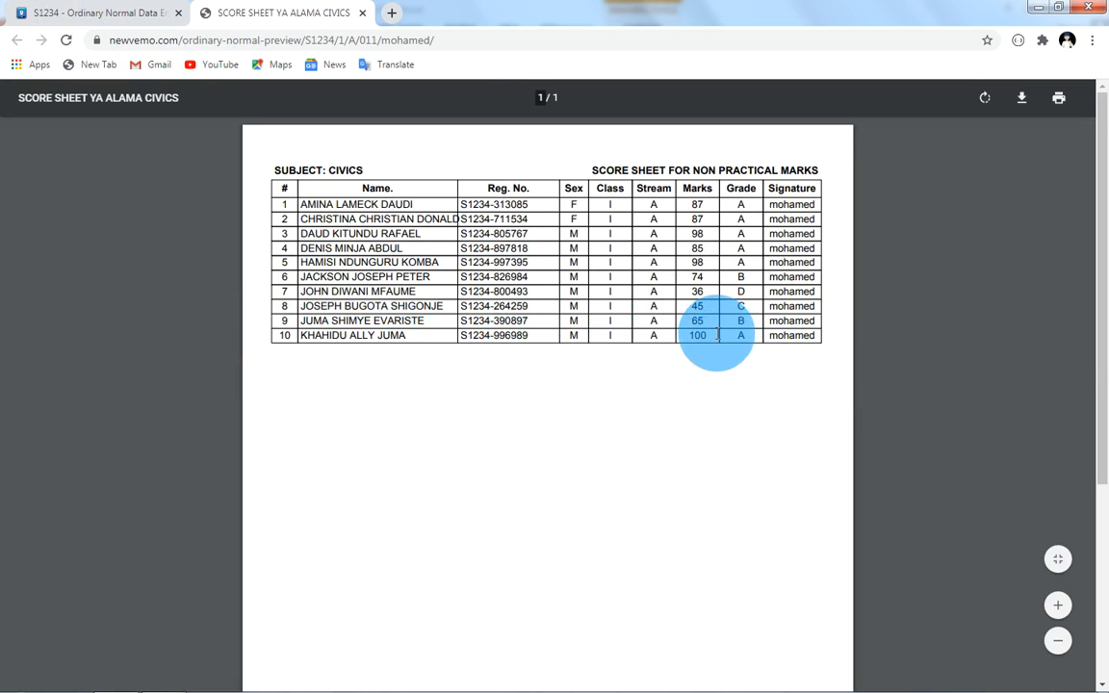
left_click(362, 13)
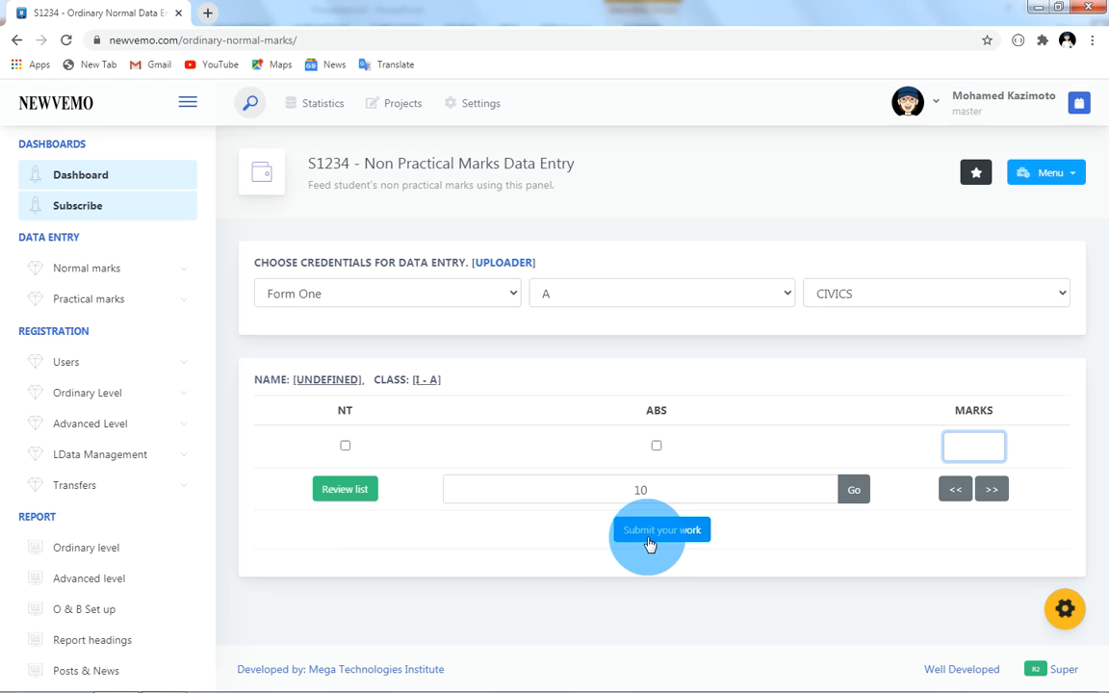
- Submit the Form One A Civics marks, confirm with YES and reload the marks entry page
left_click(650, 544)
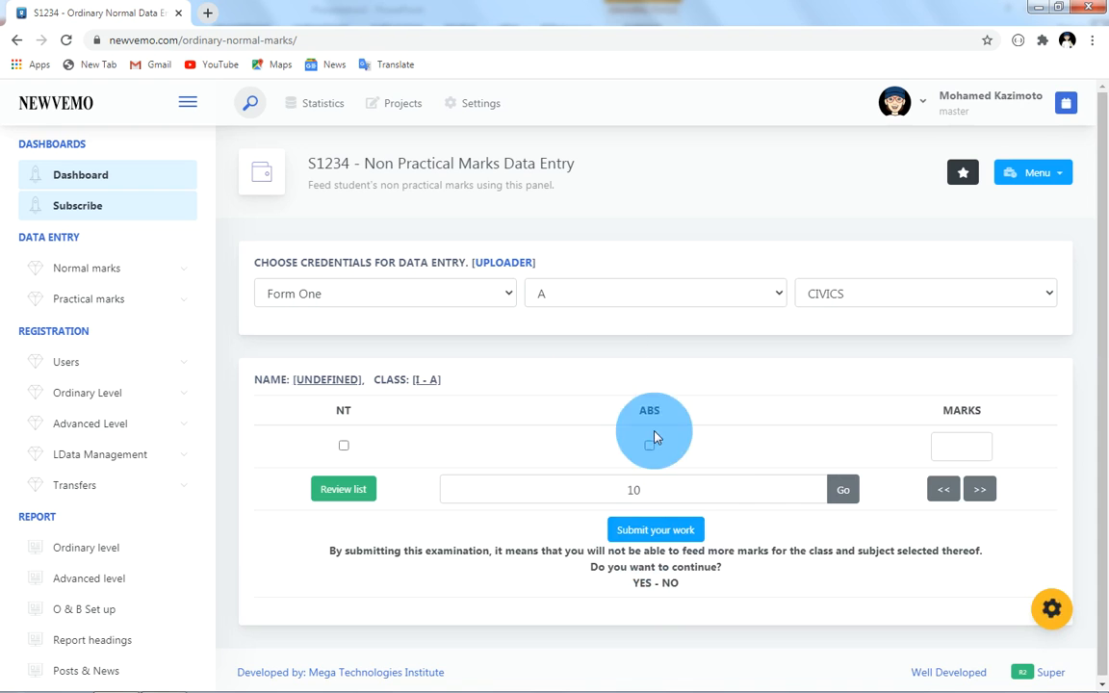
left_click(644, 584)
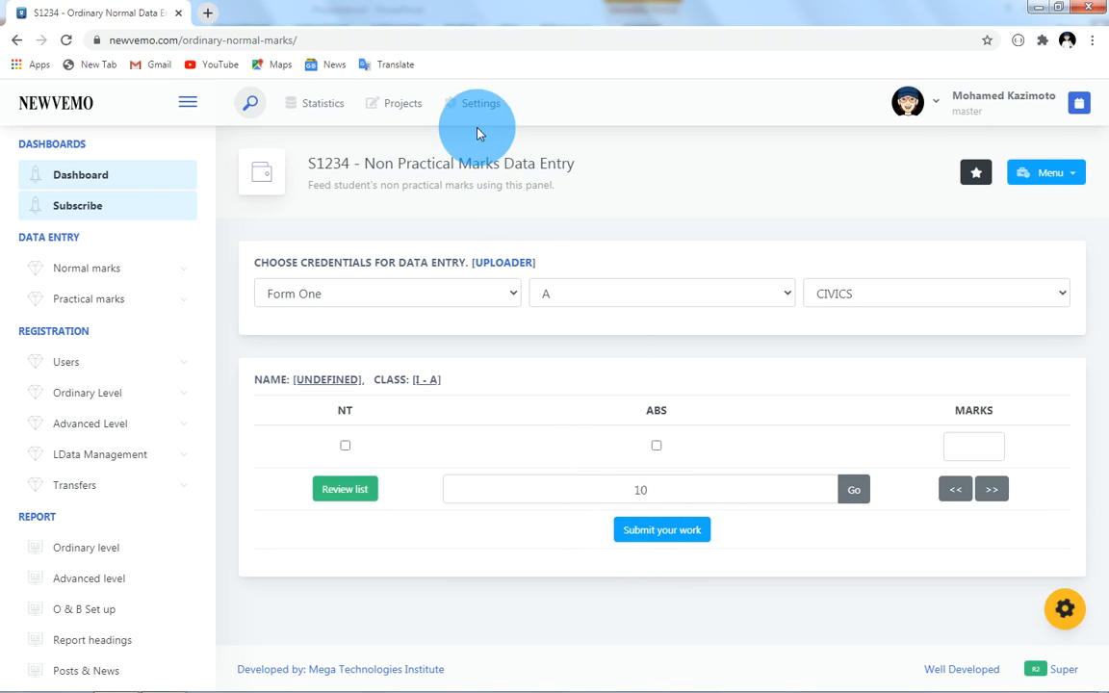
left_click(313, 35)
key("Return")
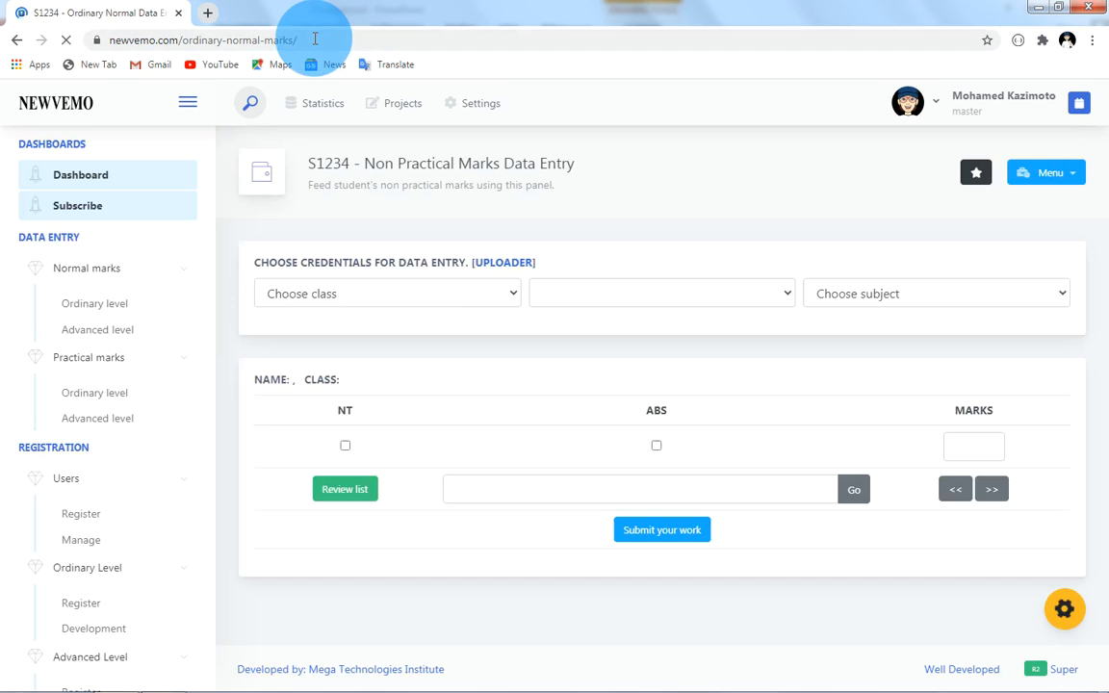
- Select Form One, stream A and CIVICS, and try to enter the mark 87 for the first student
left_click(394, 294)
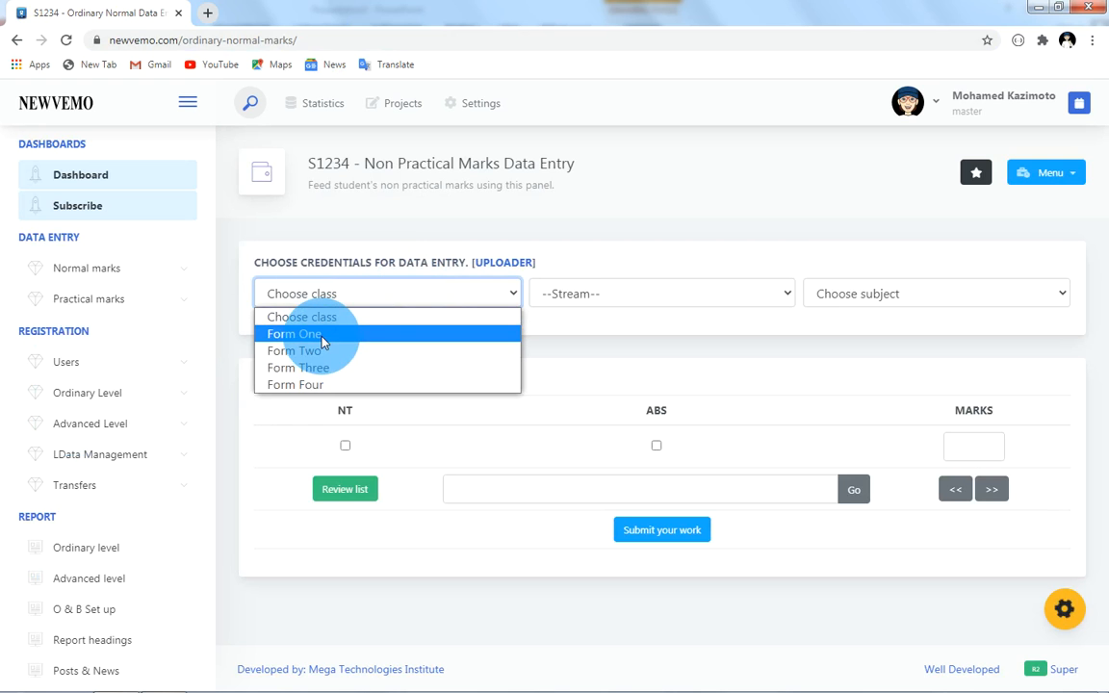
left_click(322, 335)
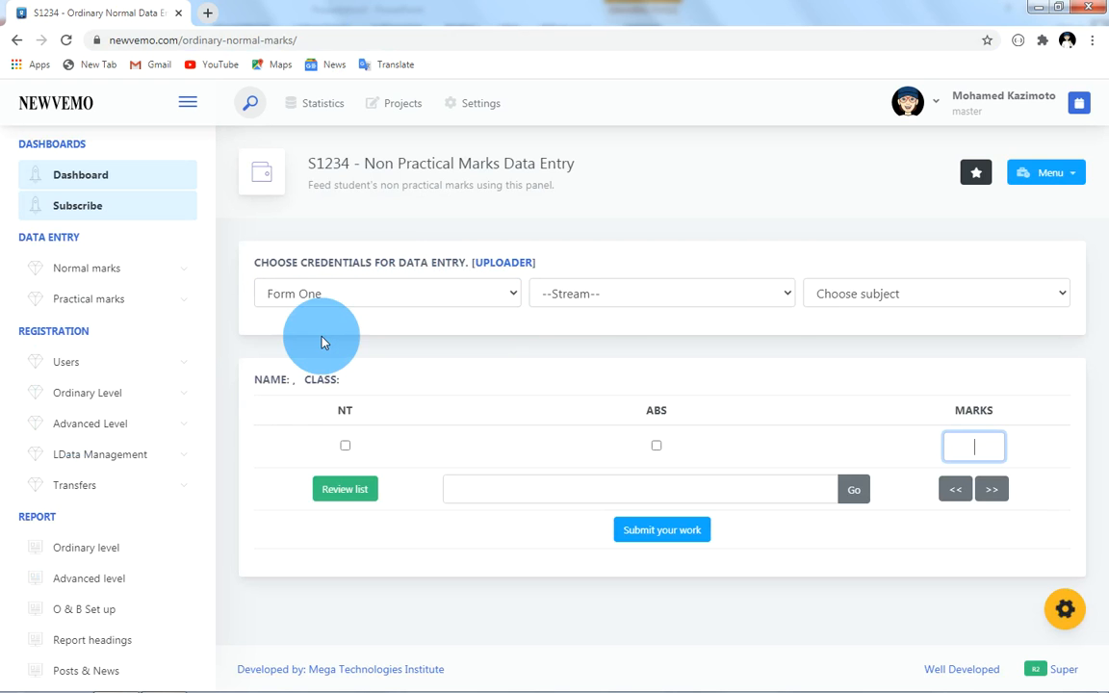
left_click(597, 293)
left_click(573, 333)
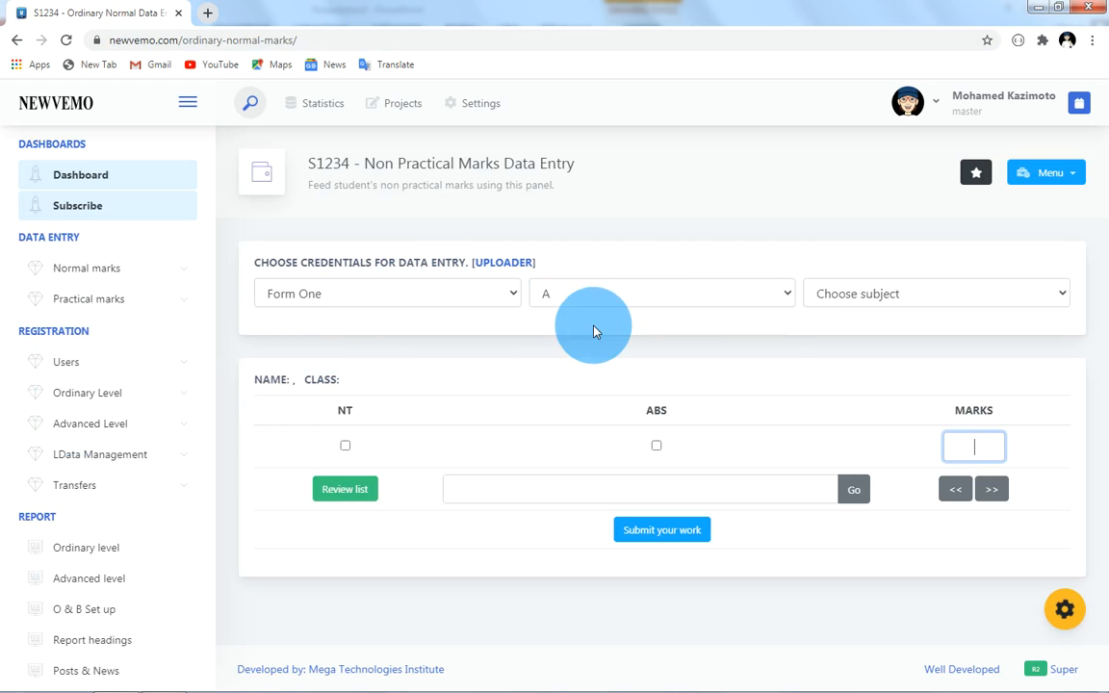
left_click(827, 304)
left_click(828, 334)
type("87")
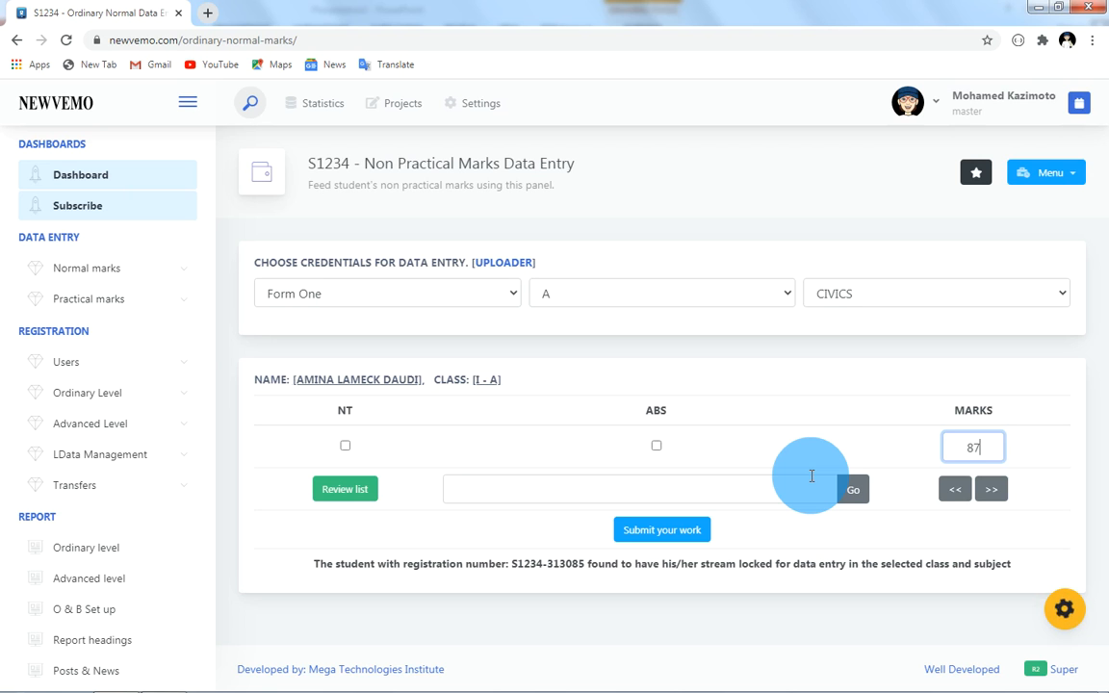
- Set the data entry process to Closed in the general settings and save the changes
left_click(483, 104)
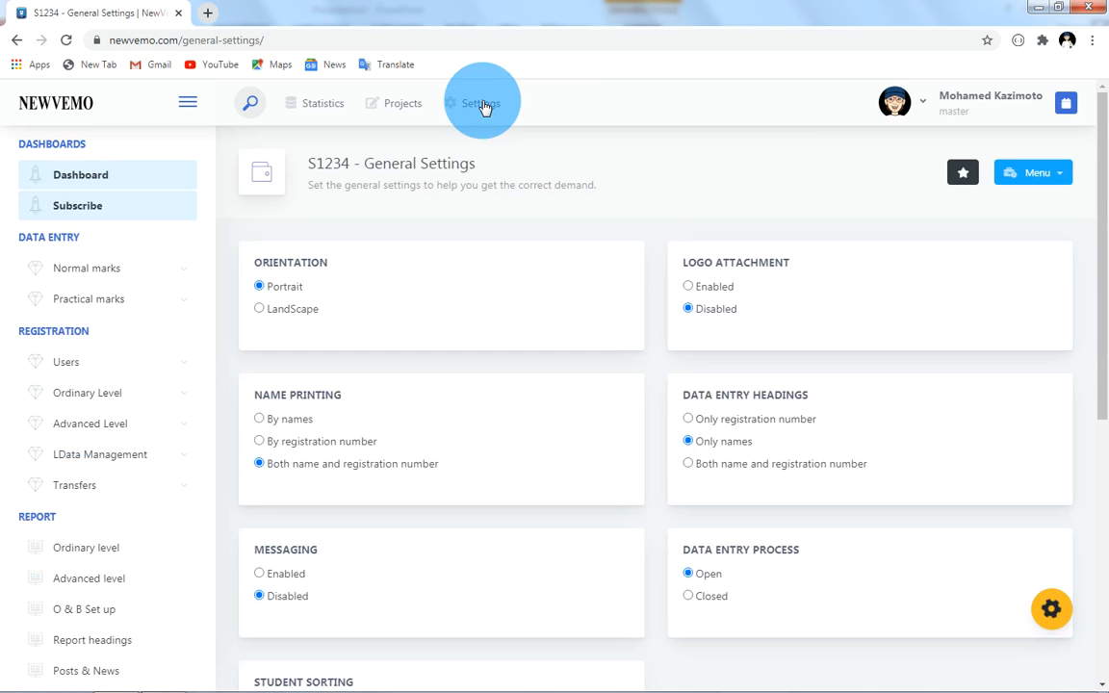
left_click(688, 597)
left_click_drag(1101, 421, 1107, 517)
left_click(285, 633)
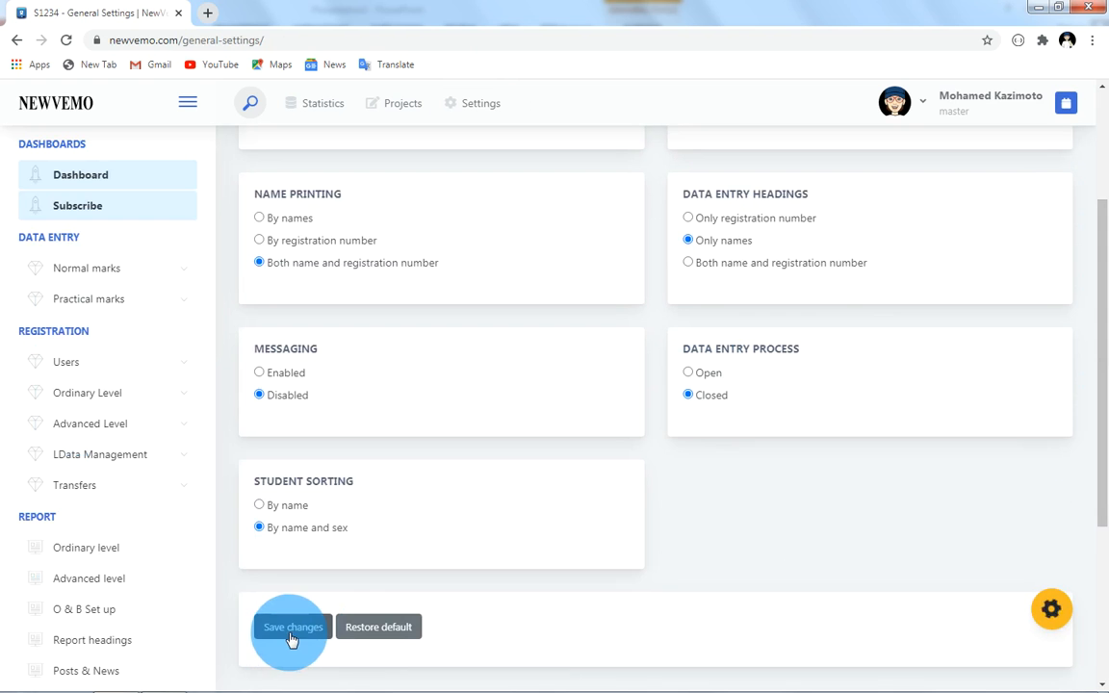
left_click(1089, 573)
left_click_drag(1103, 494, 1107, 308)
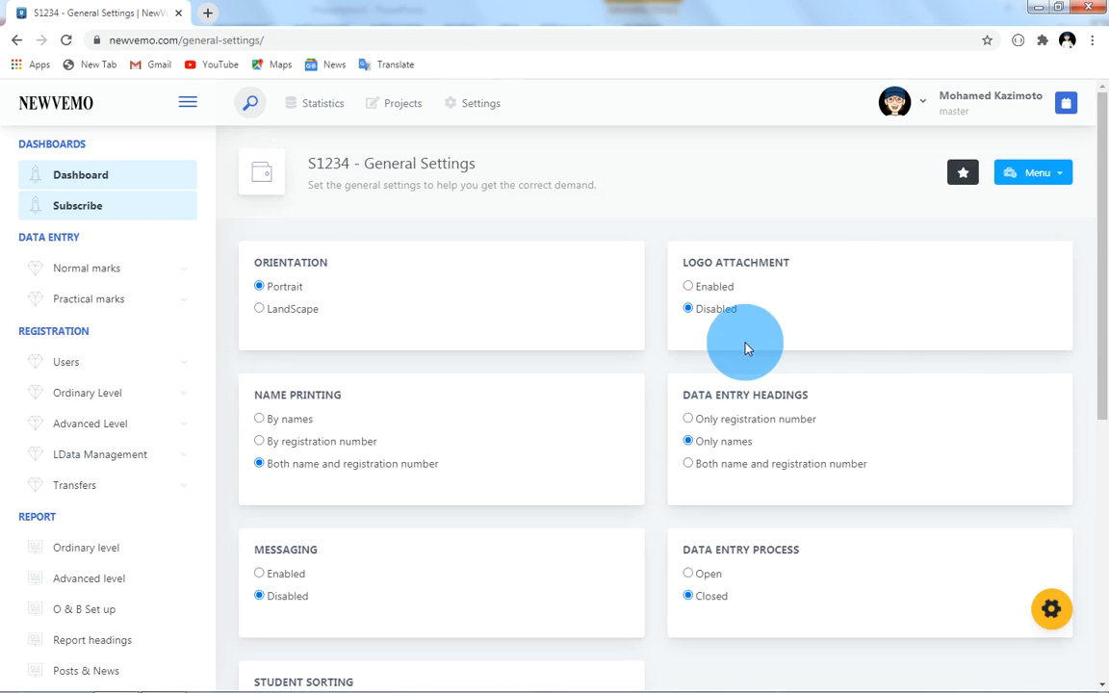
- Open the Ordinary level normal marks entry for Form One stream A, select CIVICS and switch the subject to HISTORY
left_click(168, 277)
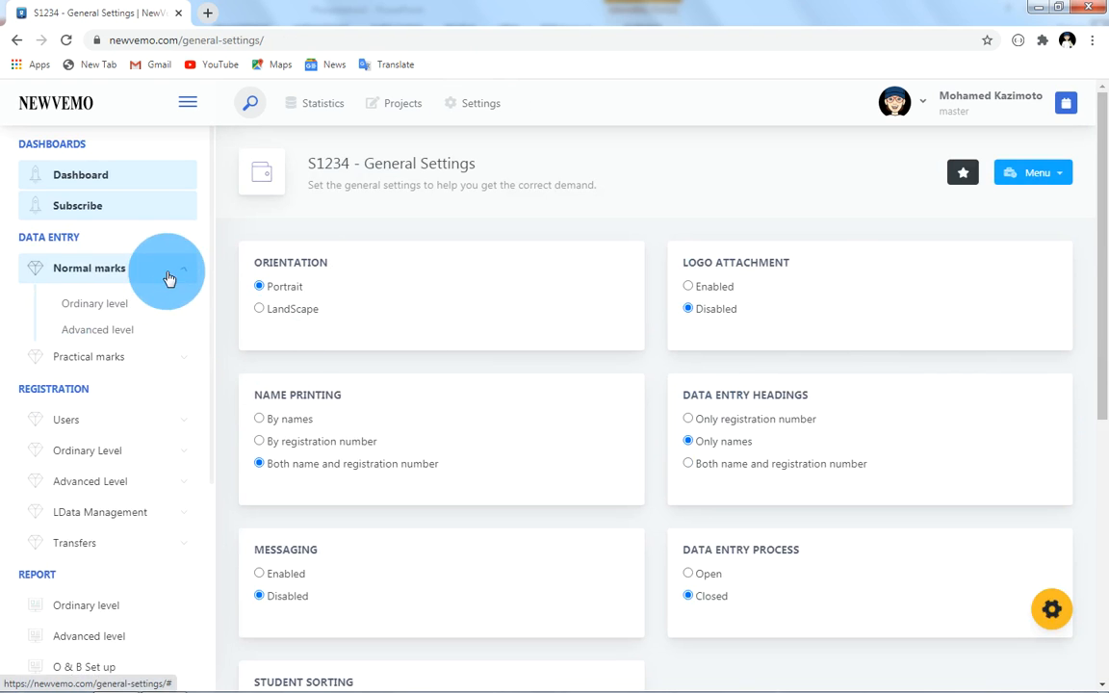
left_click(122, 304)
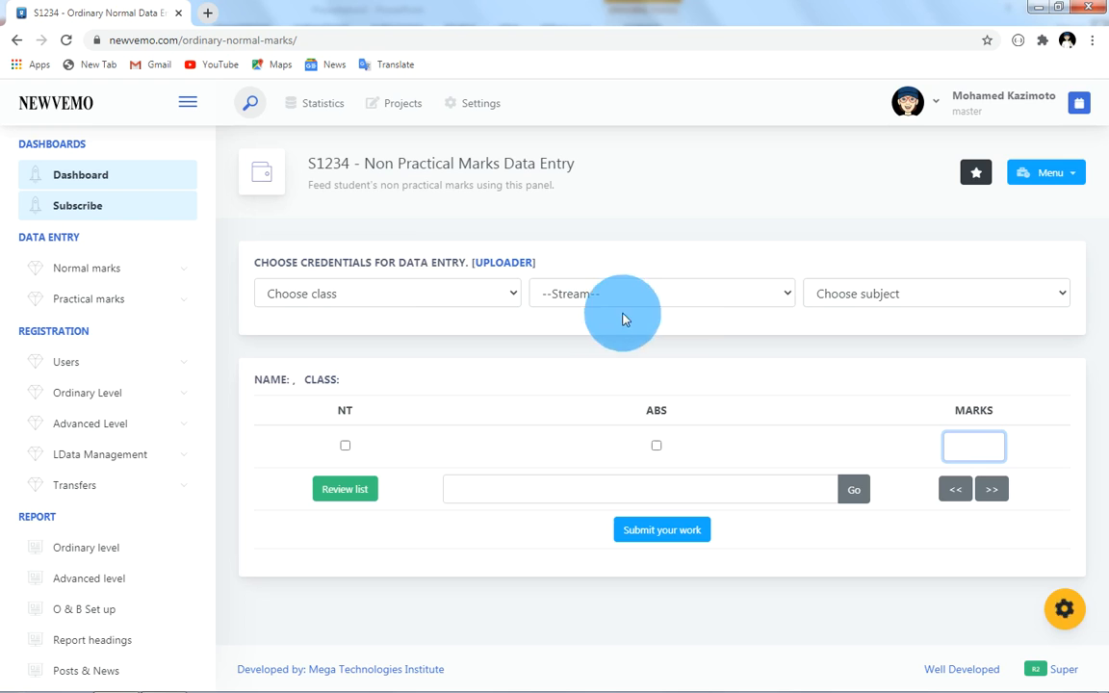
left_click(385, 291)
left_click(327, 337)
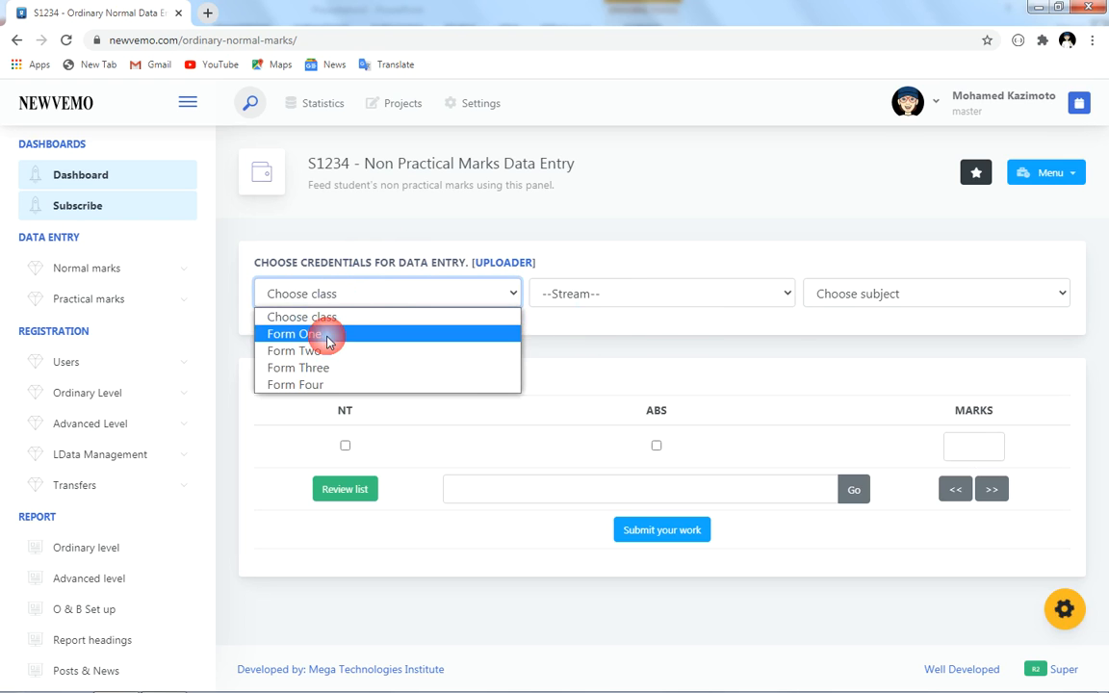
left_click(668, 304)
left_click(636, 333)
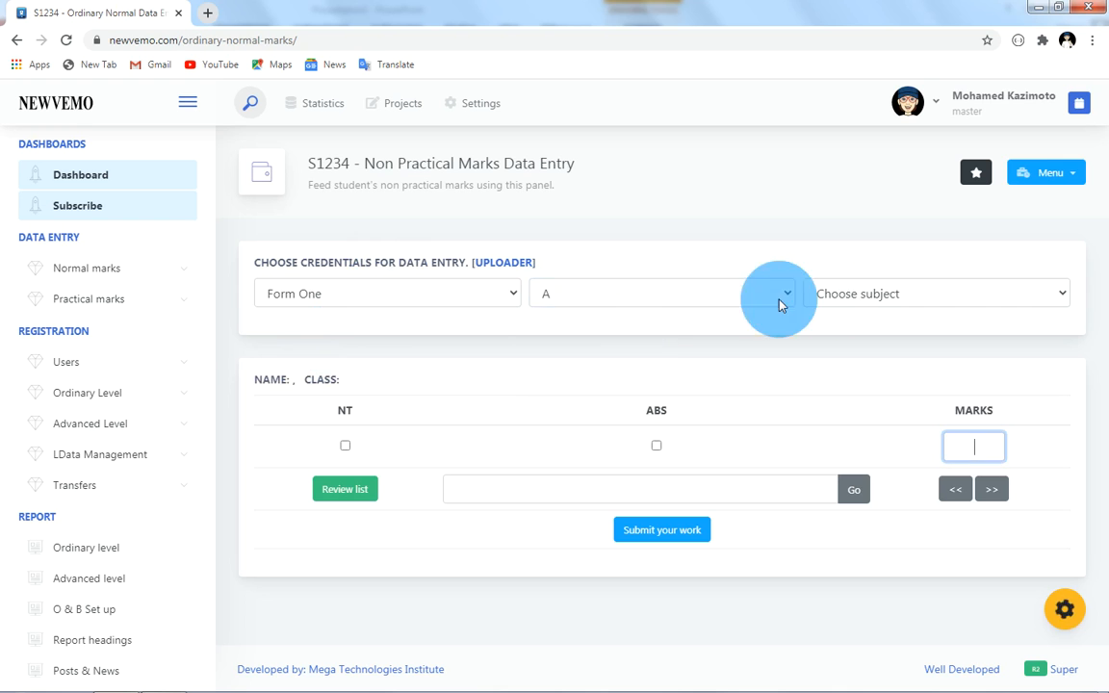
left_click(851, 295)
left_click(847, 341)
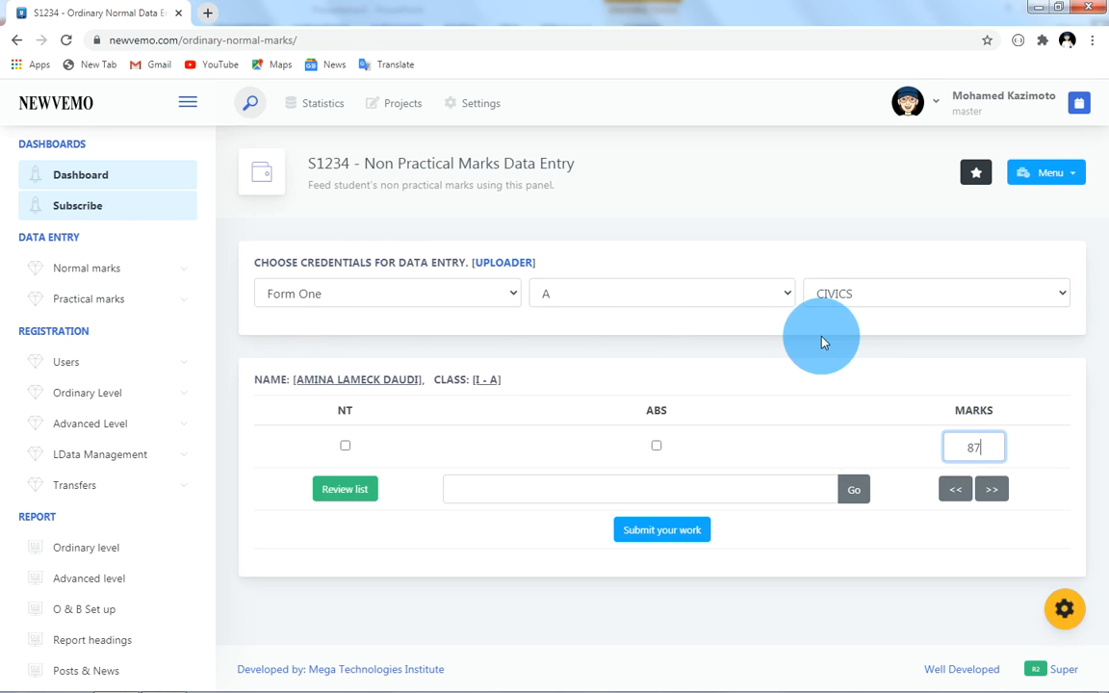
left_click(844, 294)
left_click(849, 353)
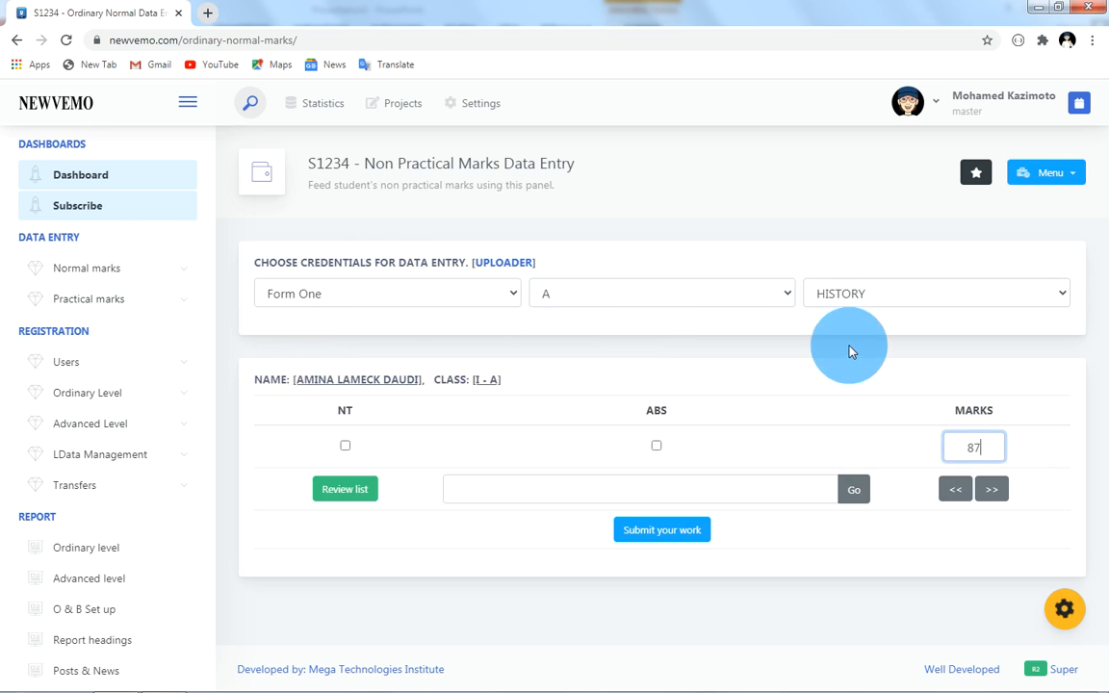